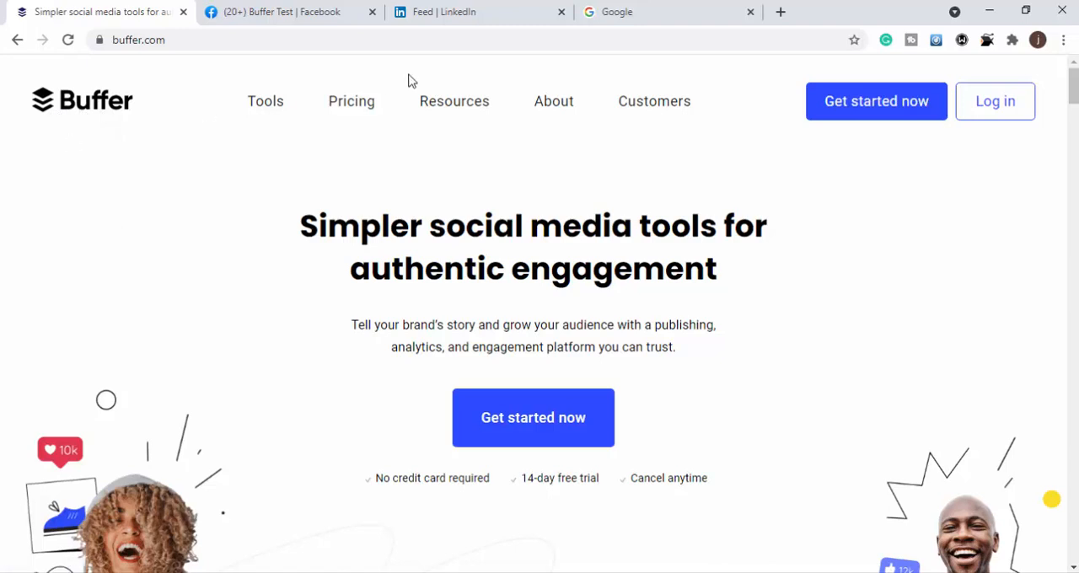
# Open the pricing page and review the publishing plans
pyautogui.click(358, 108)
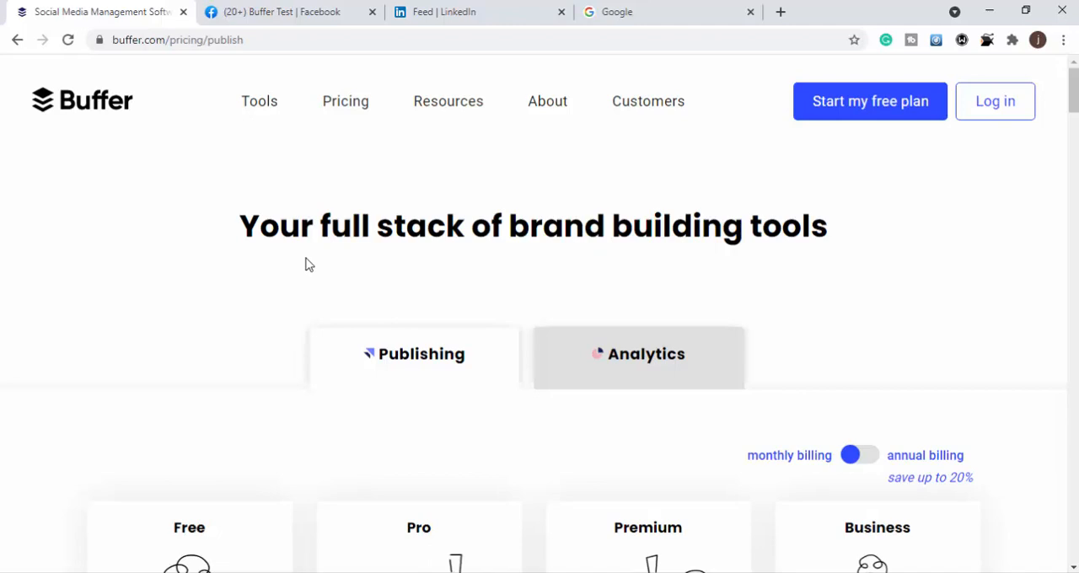
pyautogui.scroll(-5, 306, 263)
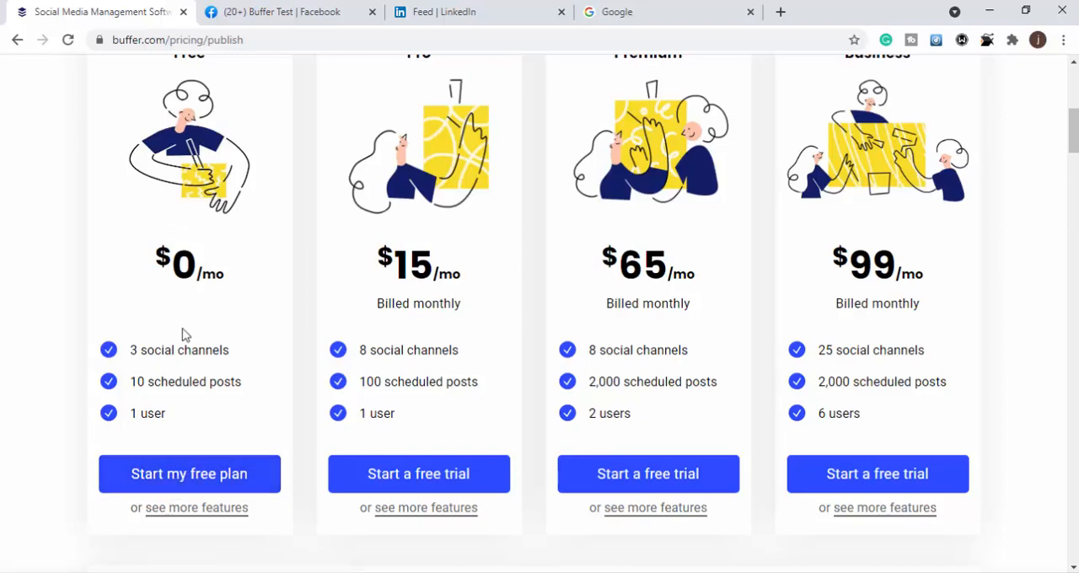
pyautogui.scroll(2, 183, 337)
pyautogui.scroll(-6, 190, 264)
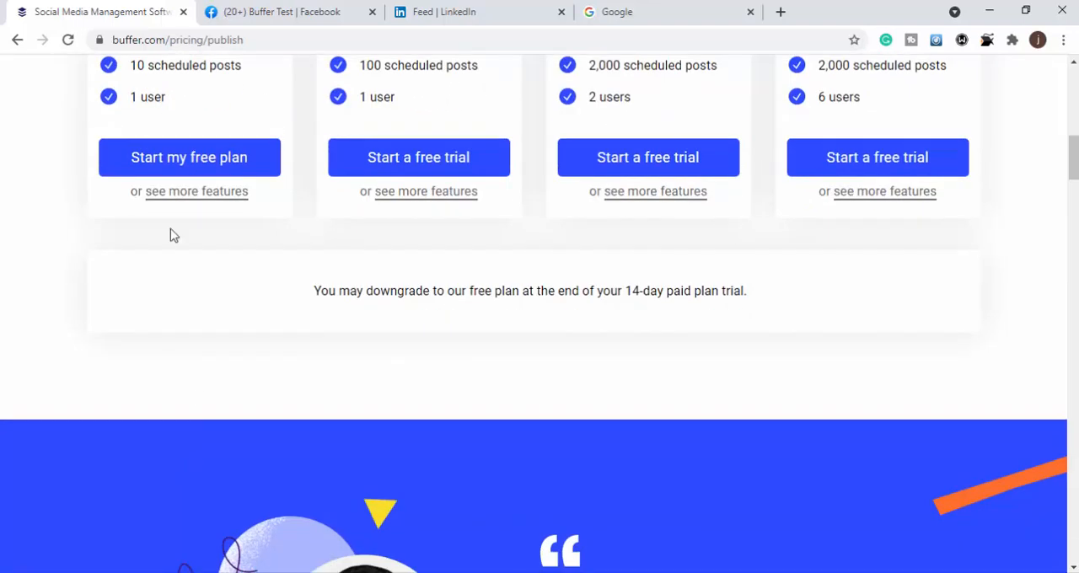
# Start the free plan and open the account creation form from the login page
pyautogui.click(170, 174)
pyautogui.scroll(1, 171, 175)
pyautogui.scroll(1, 171, 175)
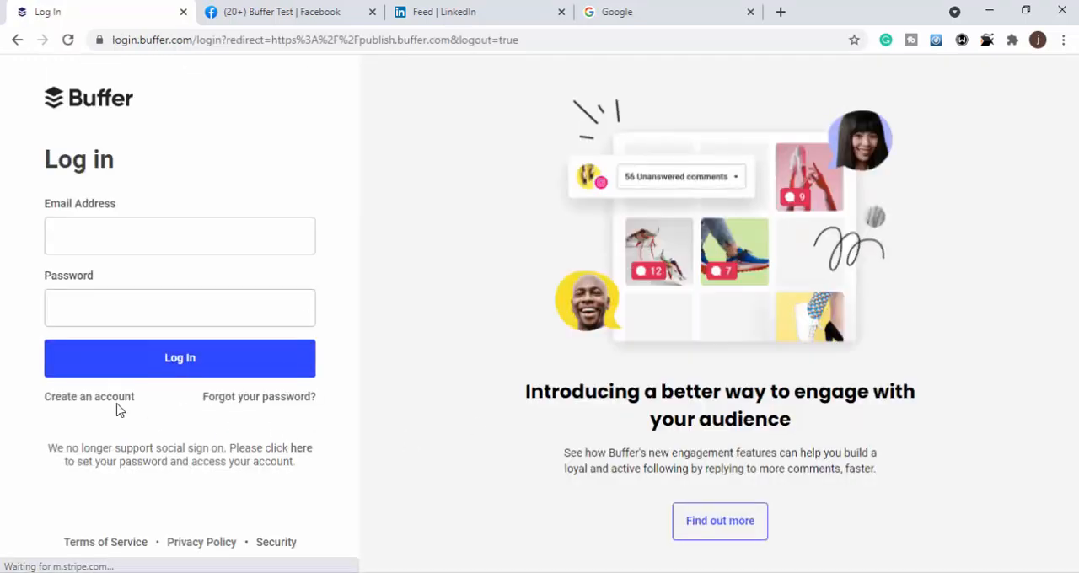
pyautogui.click(107, 398)
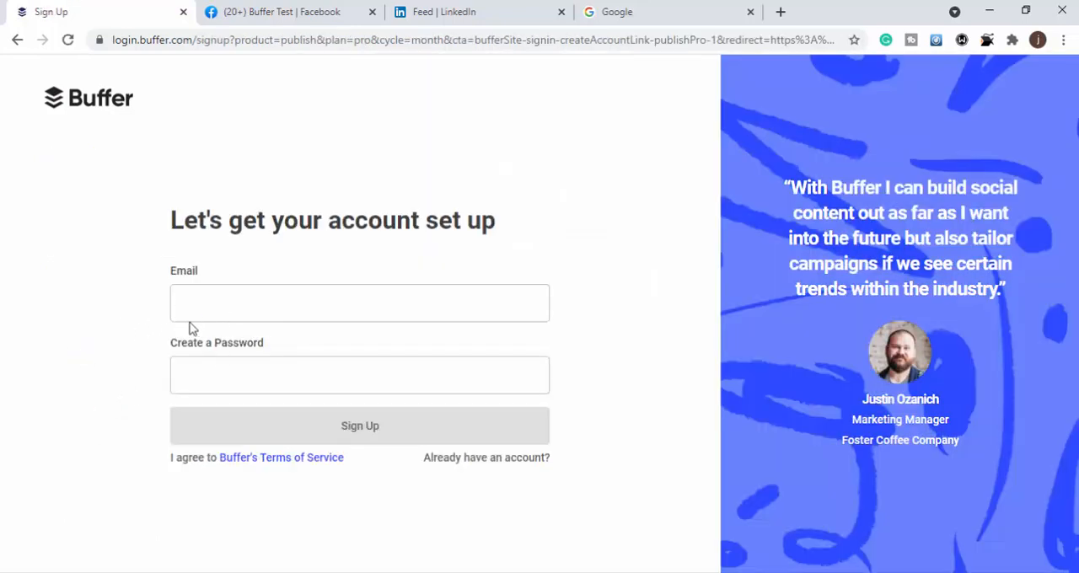
# Switch the Google tab to another signed-in Google account
pyautogui.click(264, 308)
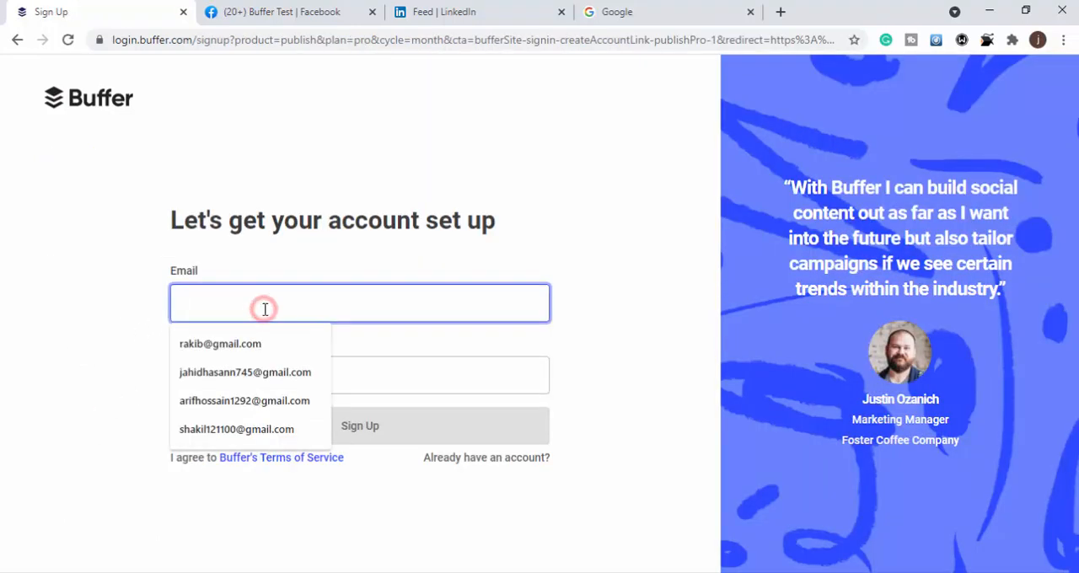
pyautogui.click(41, 256)
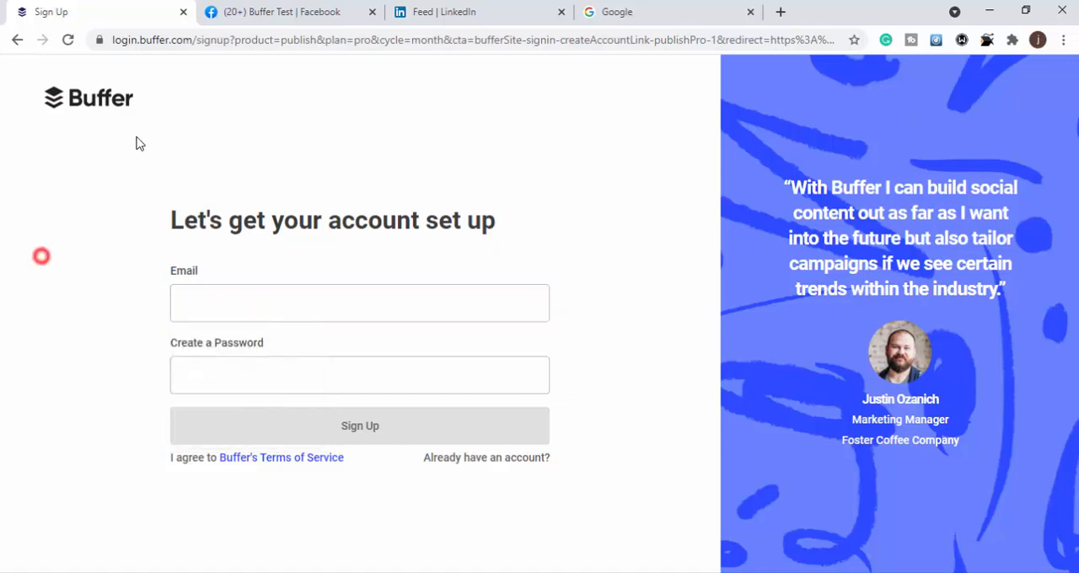
pyautogui.click(677, 10)
pyautogui.click(1055, 79)
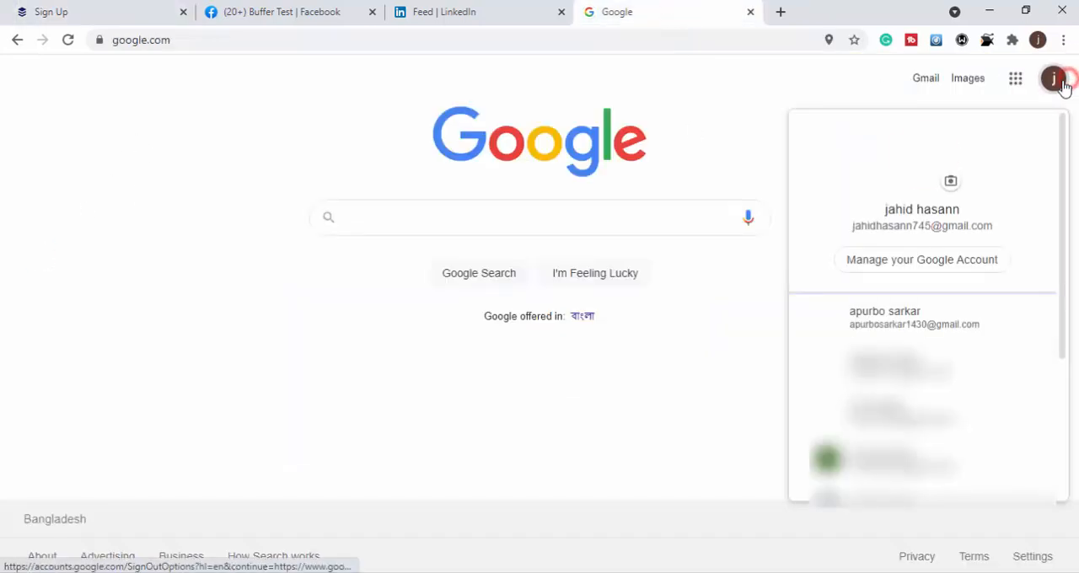
pyautogui.click(900, 328)
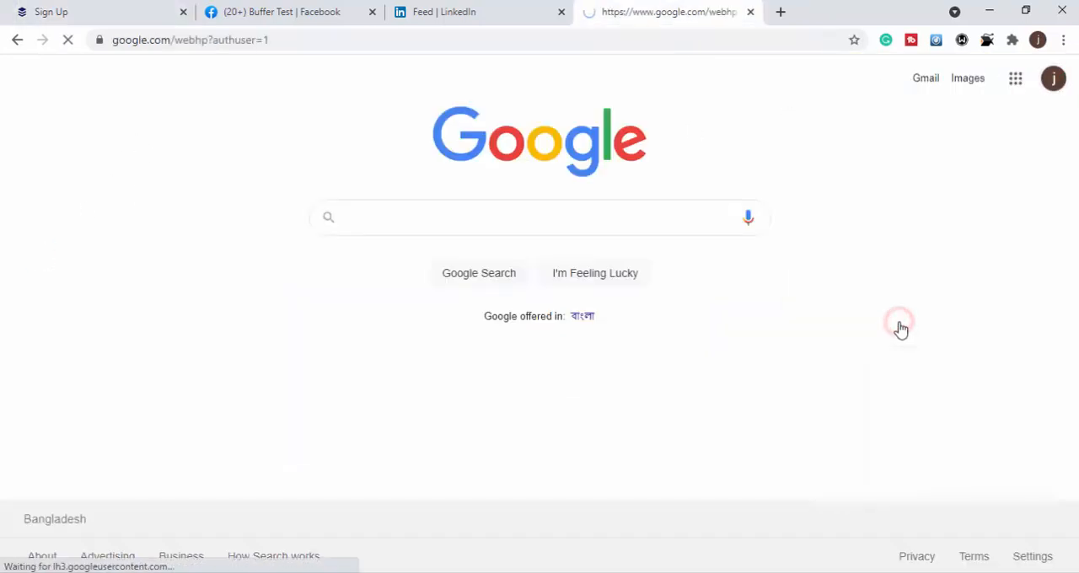
pyautogui.click(1062, 84)
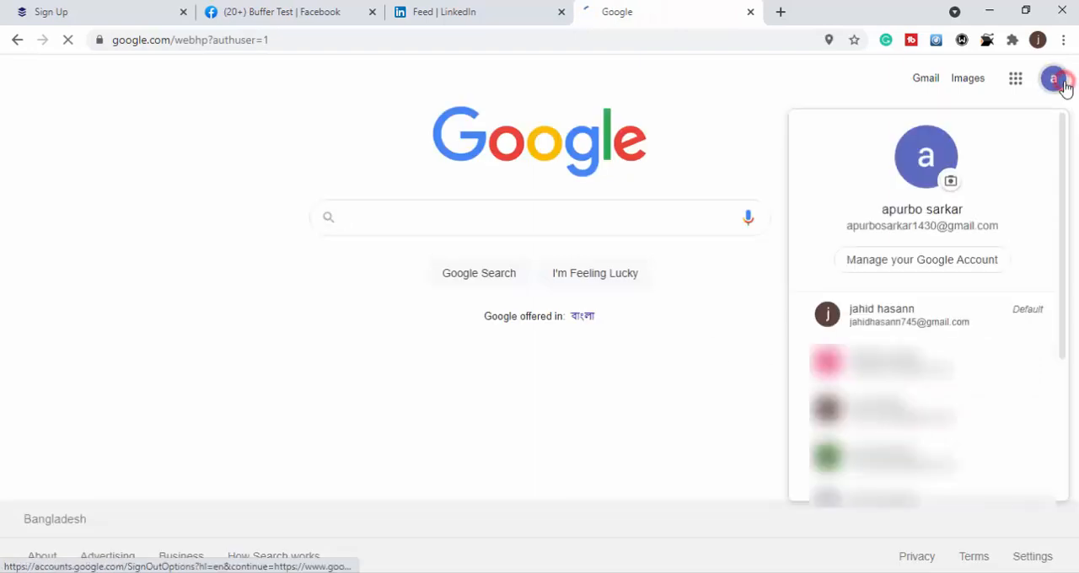
# Copy that account's e-mail address and paste it into the sign-up Email field
pyautogui.tripleClick(935, 225)
pyautogui.rightClick(934, 229)
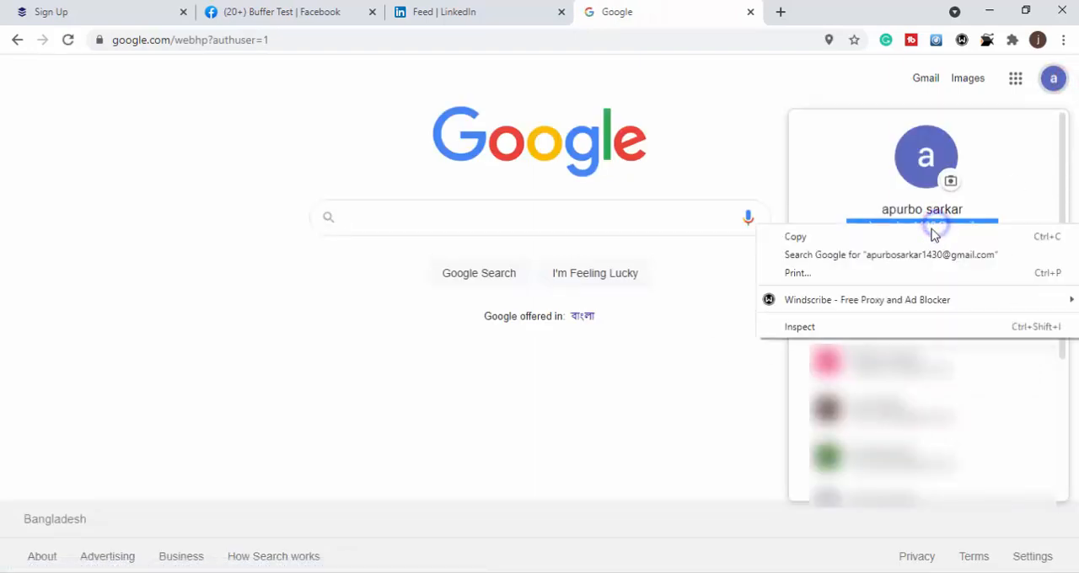
pyautogui.click(934, 237)
pyautogui.click(122, 18)
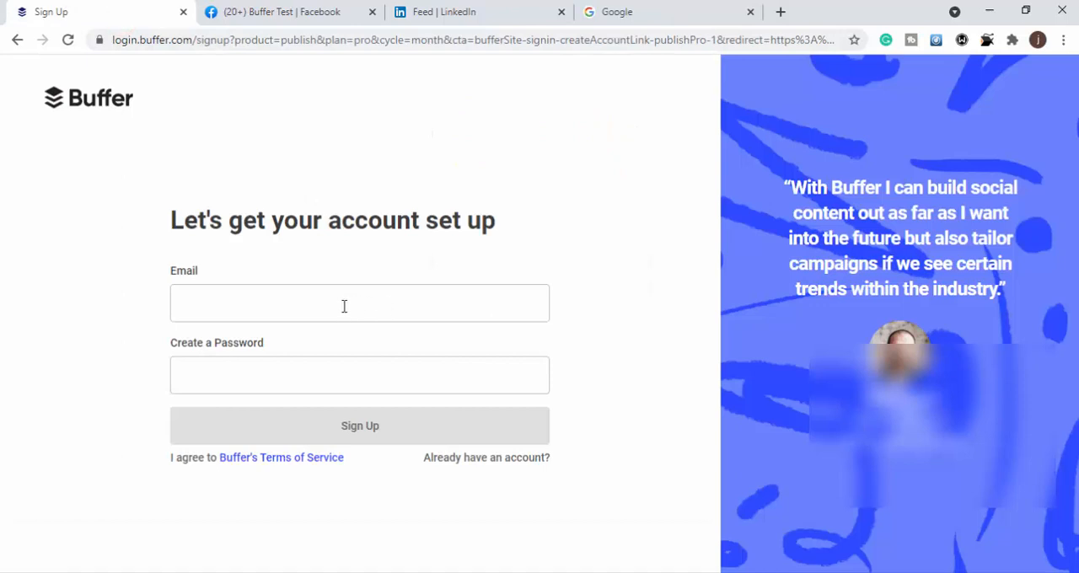
pyautogui.click(344, 307)
pyautogui.hotkey('ctrl', 'v')
# Enter a password in the Create a Password field and select it
pyautogui.click(336, 388)
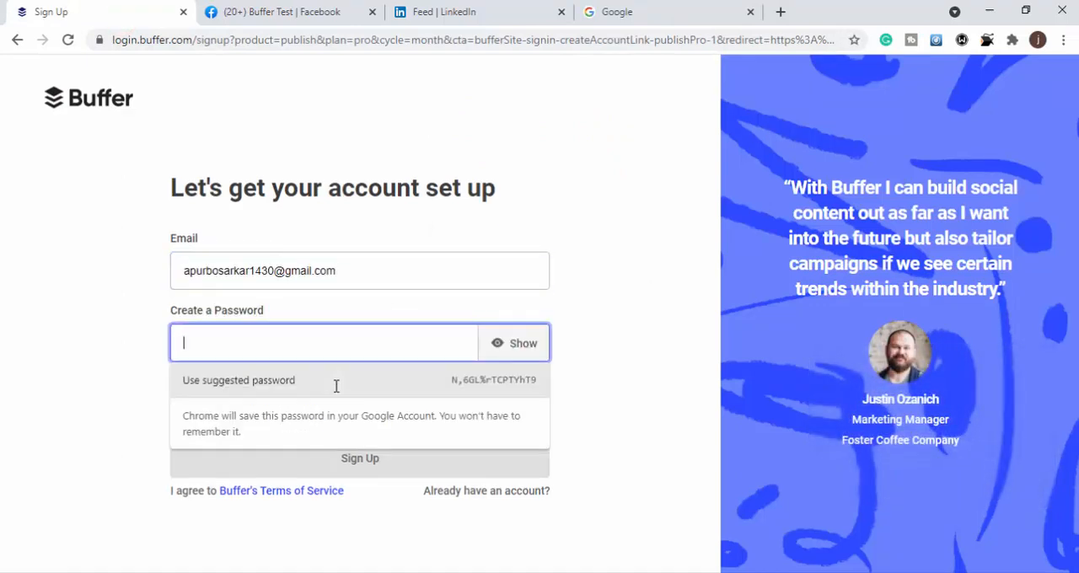
pyautogui.write('••••••••••')
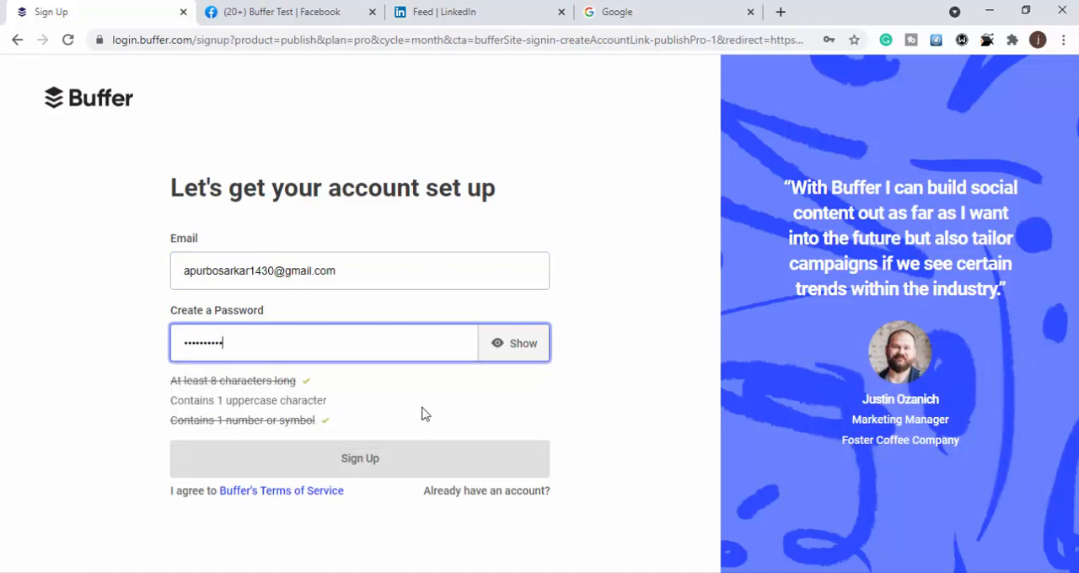
pyautogui.click(256, 344)
pyautogui.moveTo(257, 344); pyautogui.dragTo(179, 344)
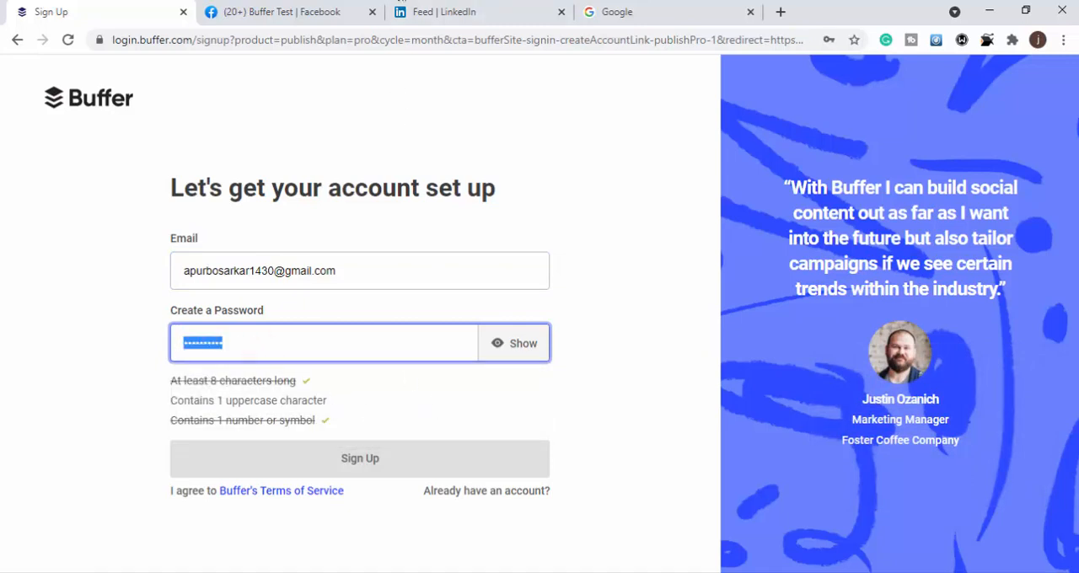
# Compose the new account password in Notepad and copy it
pyautogui.click(396, 1)
pyautogui.click(656, 301)
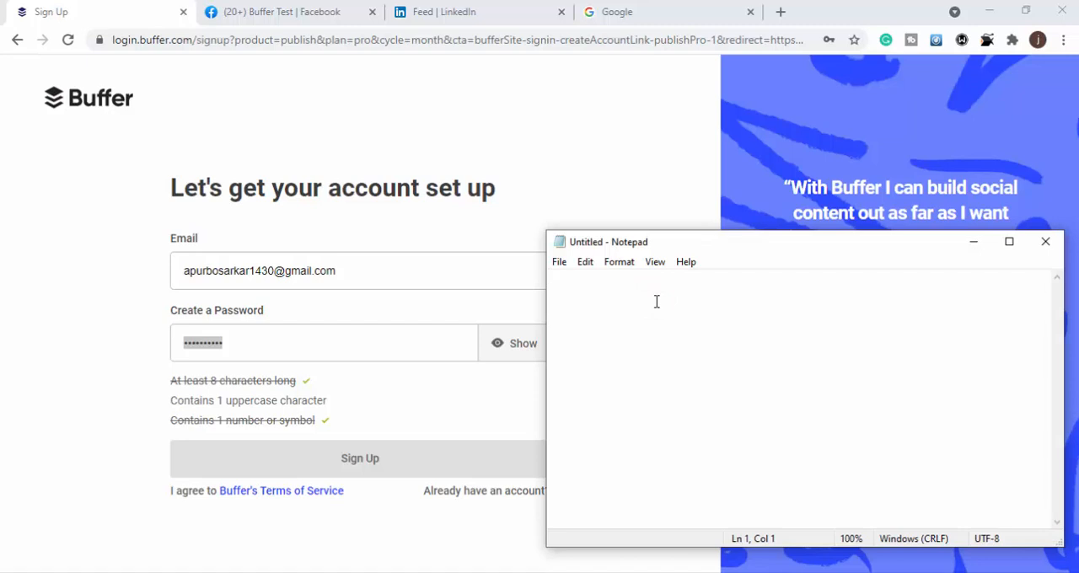
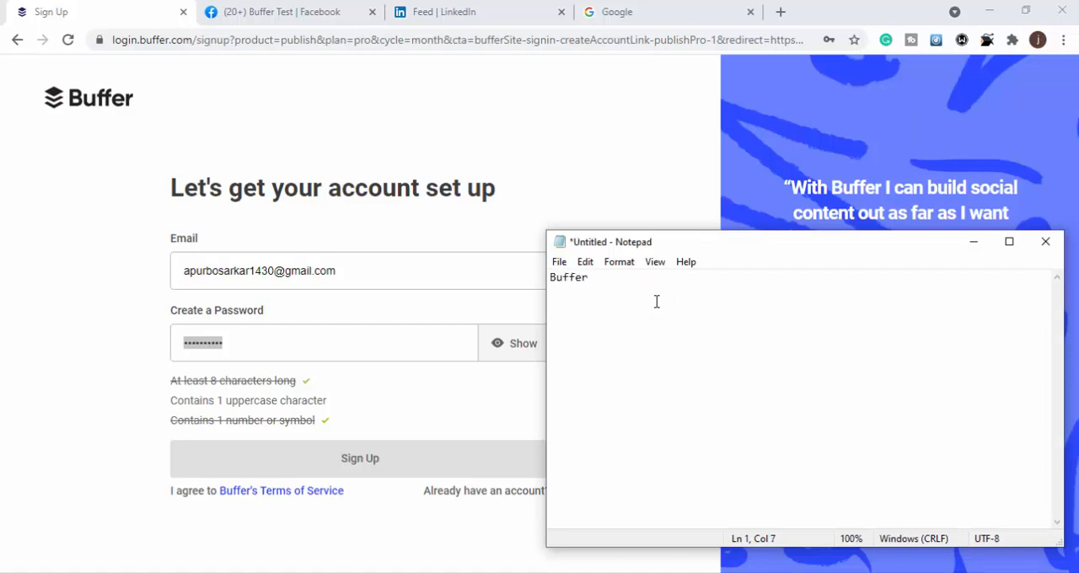
pyautogui.click(601, 276)
pyautogui.moveTo(630, 278); pyautogui.dragTo(548, 278)
pyautogui.hotkey('ctrl', 'c')
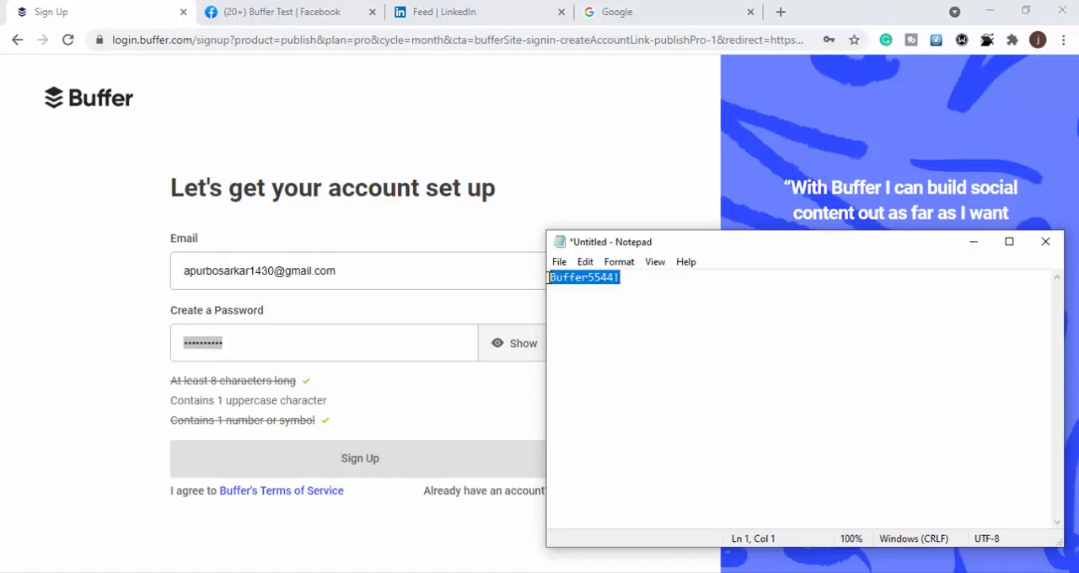
# Replace the Create a Password field contents with the copied password and reveal it
pyautogui.click(224, 345)
pyautogui.hotkey('ctrl', 'a')
pyautogui.hotkey('ctrl', 'v')
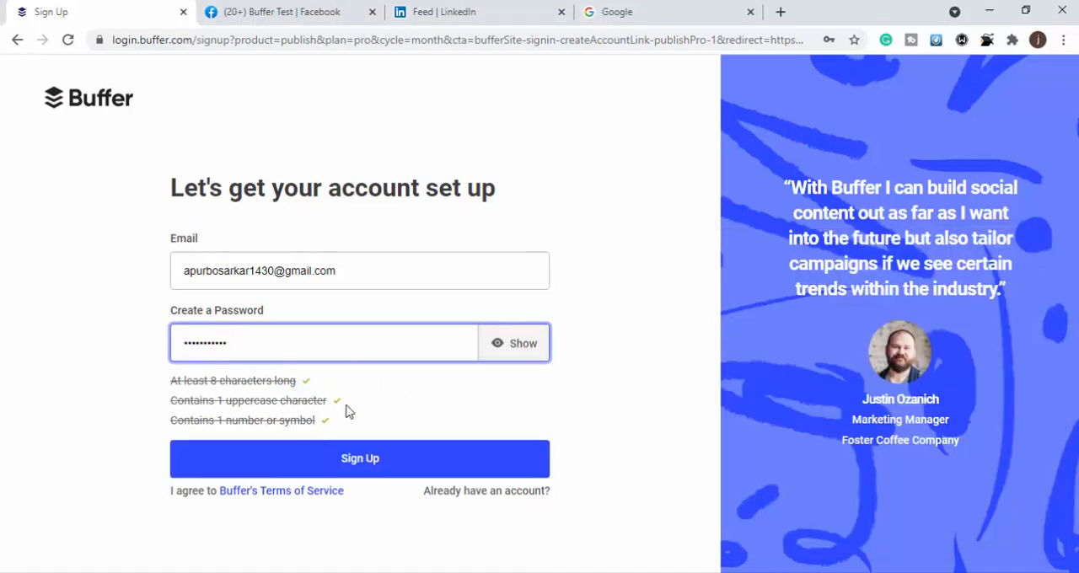
pyautogui.click(525, 341)
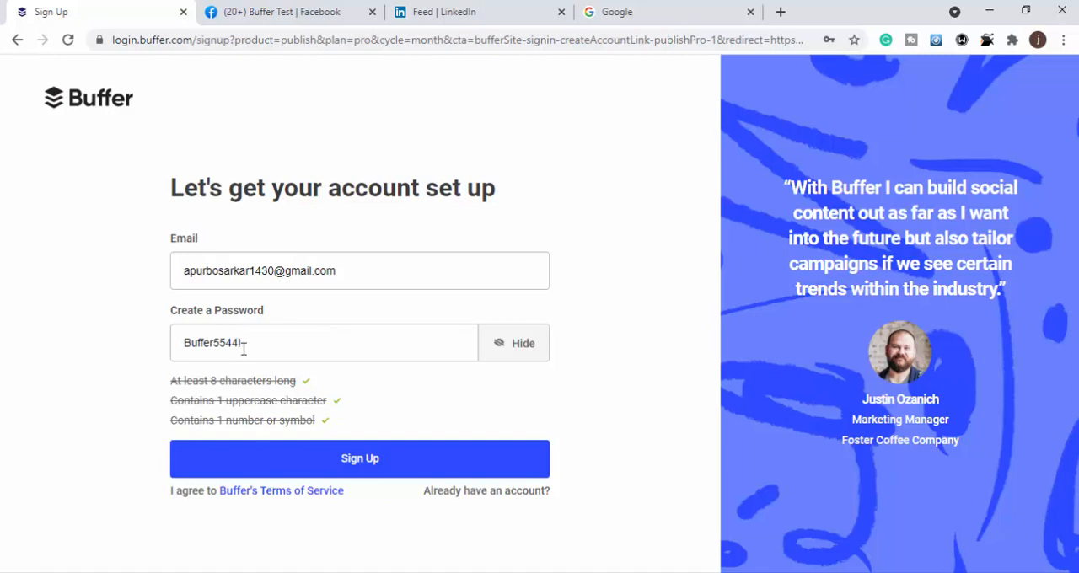
# Try to submit the sign-up form
pyautogui.moveTo(191, 345); pyautogui.dragTo(183, 344)
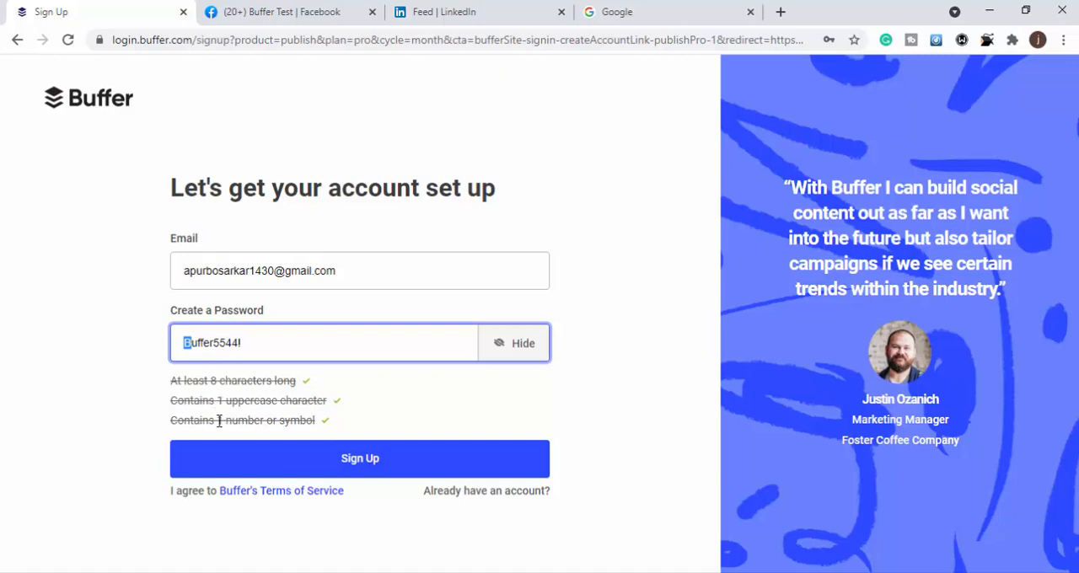
pyautogui.click(187, 341)
pyautogui.moveTo(218, 342); pyautogui.dragTo(227, 342)
pyautogui.click(394, 468)
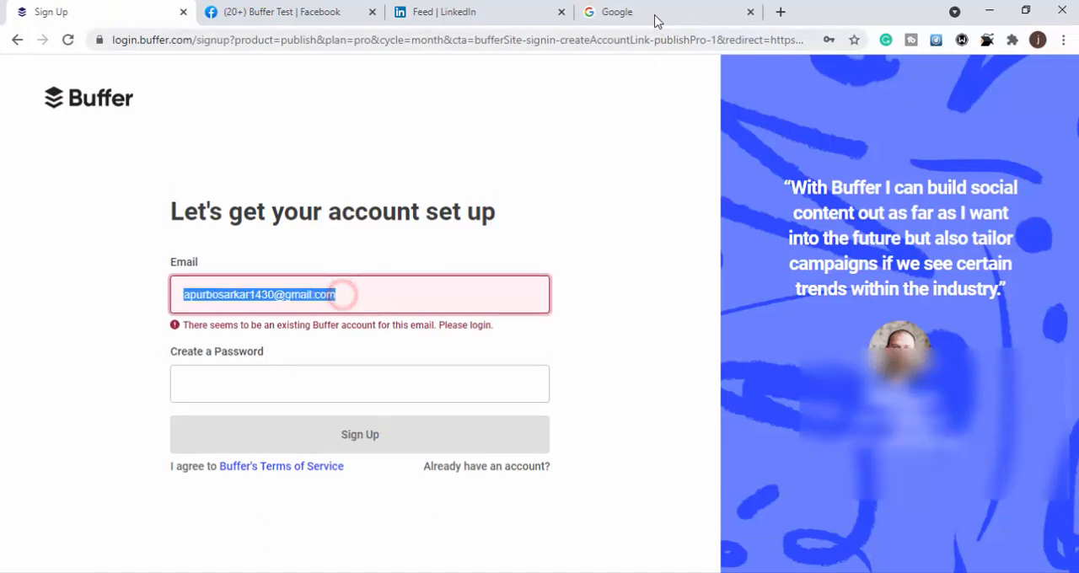
# Switch Google to a different signed-in account and copy its e-mail address
pyautogui.click(652, 13)
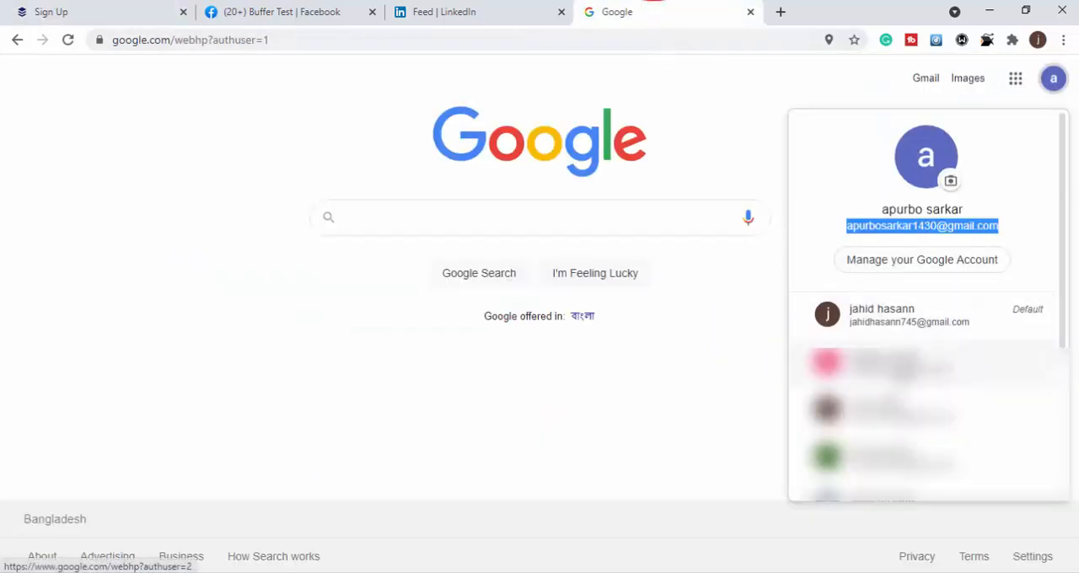
pyautogui.click(896, 364)
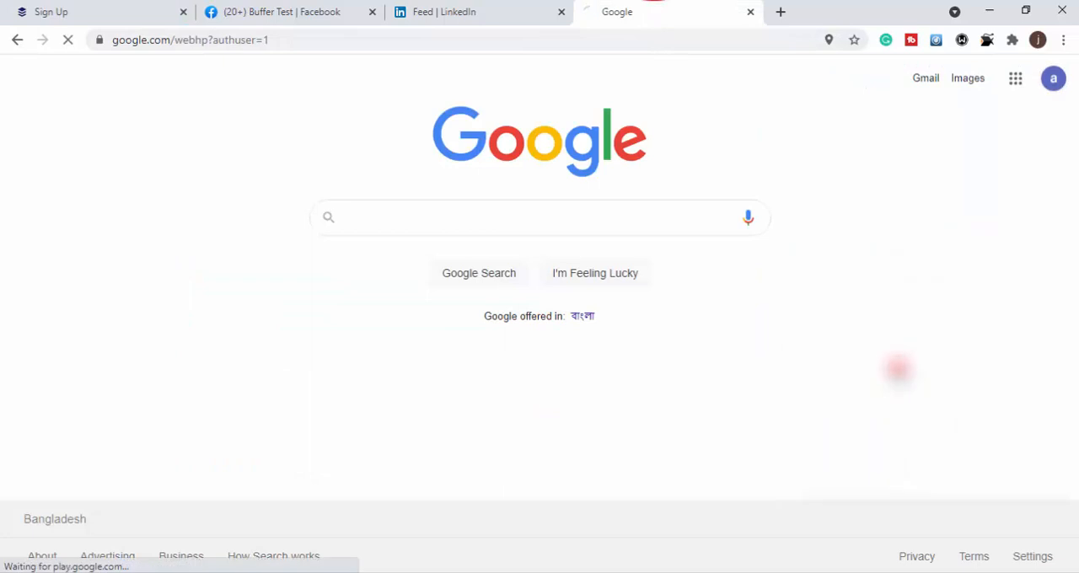
pyautogui.click(1053, 79)
pyautogui.tripleClick(933, 226)
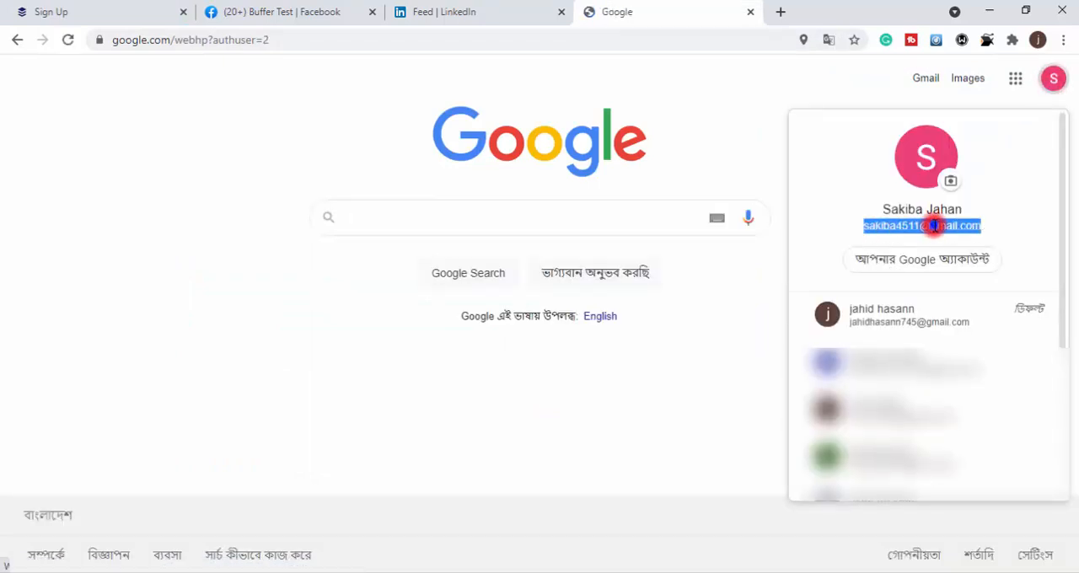
pyautogui.rightClick(934, 227)
pyautogui.click(930, 236)
# Replace the sign-up Email field with the copied e-mail address
pyautogui.click(116, 21)
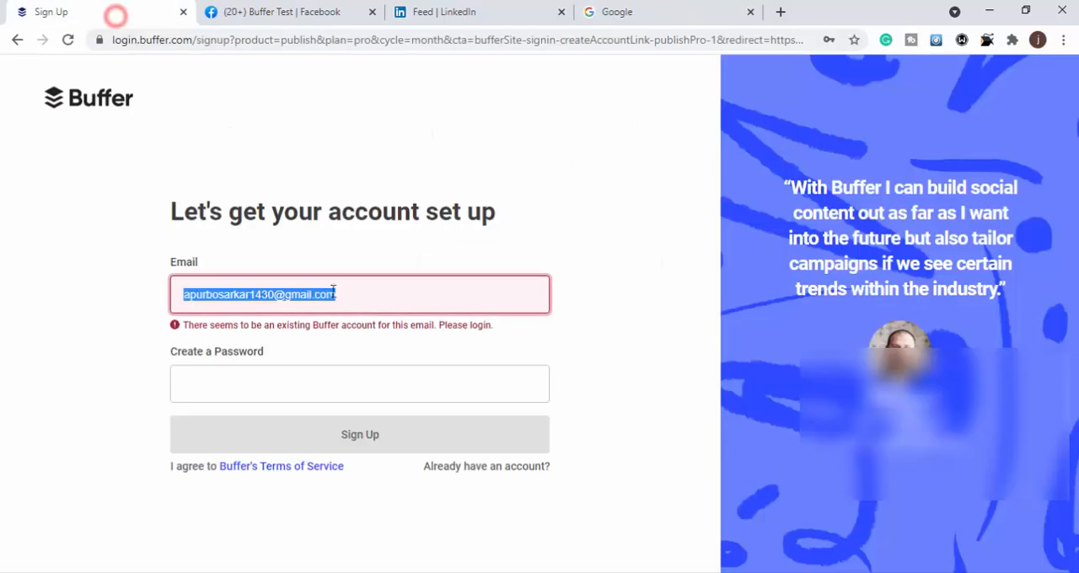
pyautogui.click(332, 284)
pyautogui.hotkey('ctrl', 'v')
# Paste the composed password into the Create a Password field and reveal it
pyautogui.click(332, 363)
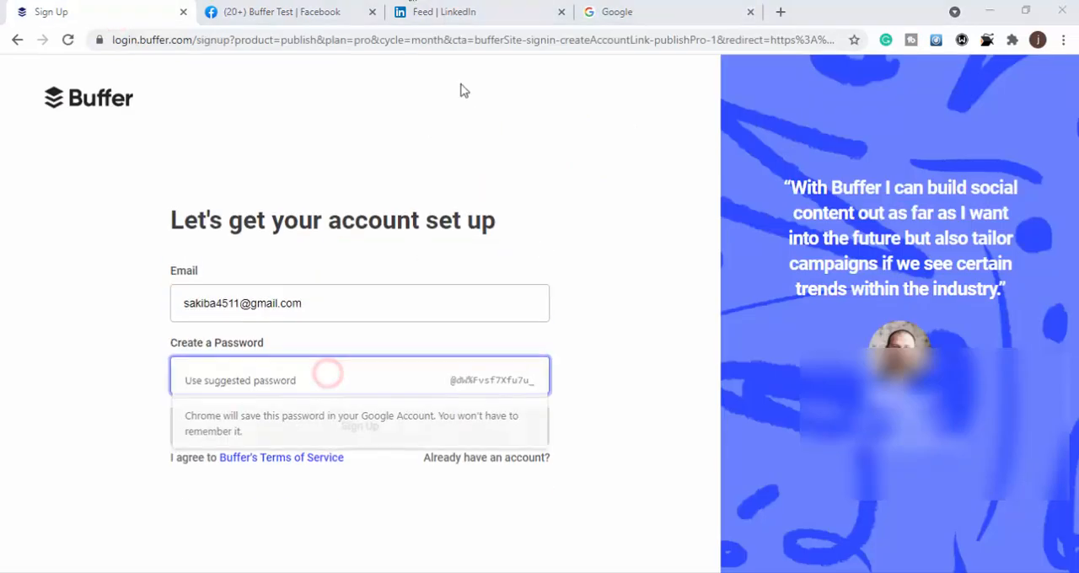
pyautogui.hotkey('alt', 'Tab')
pyautogui.click(331, 380)
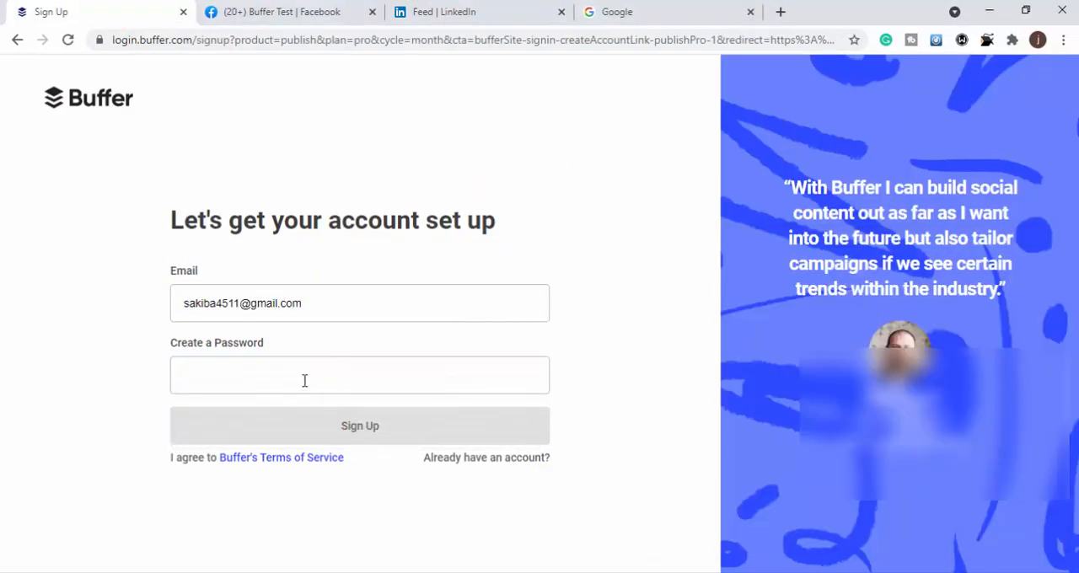
pyautogui.click(302, 379)
pyautogui.hotkey('ctrl', 'v')
pyautogui.click(516, 343)
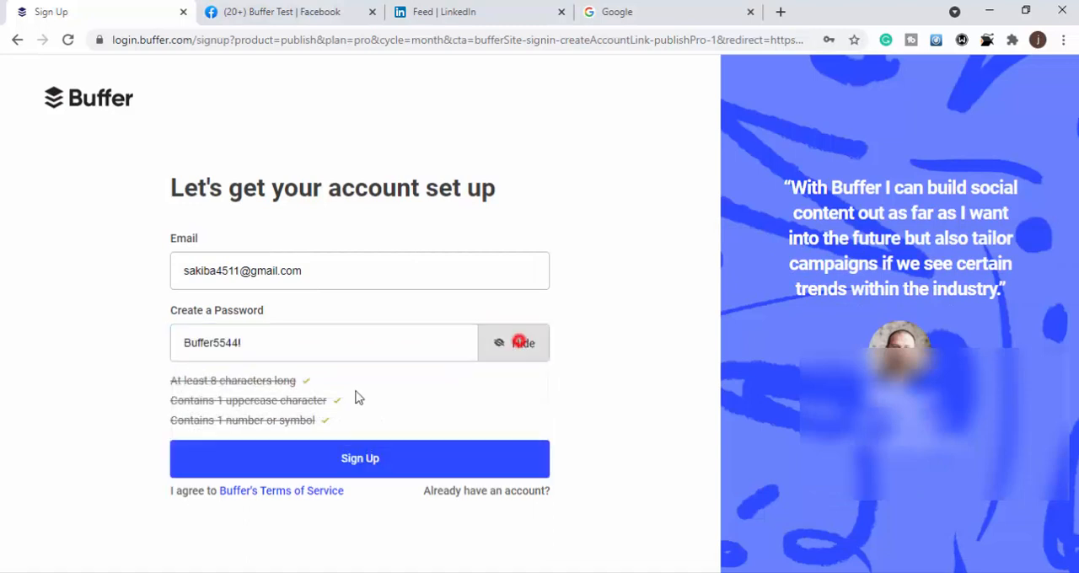
# Sign up and save the password in the browser
pyautogui.click(375, 461)
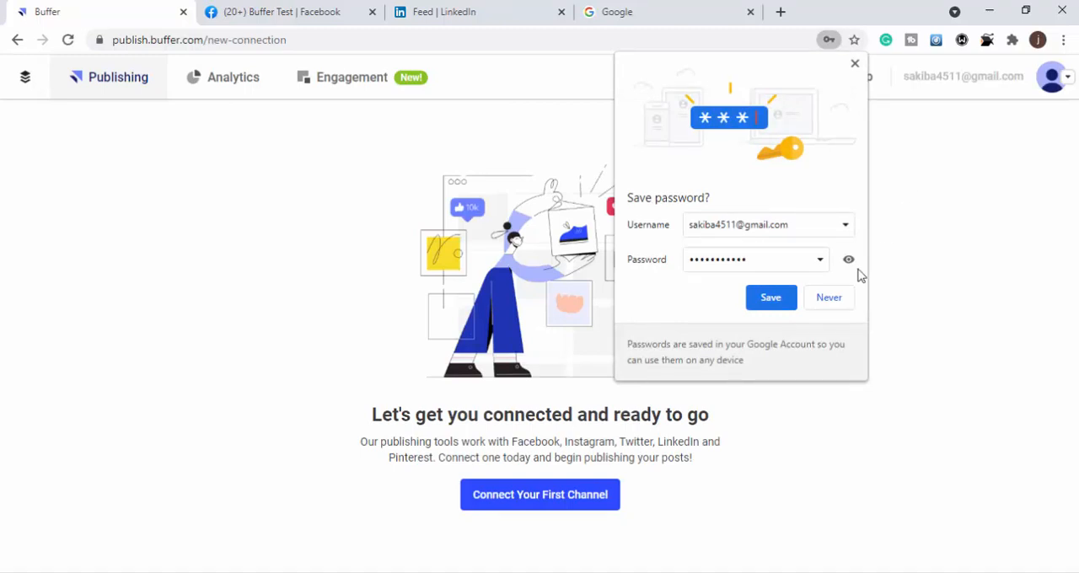
pyautogui.click(770, 299)
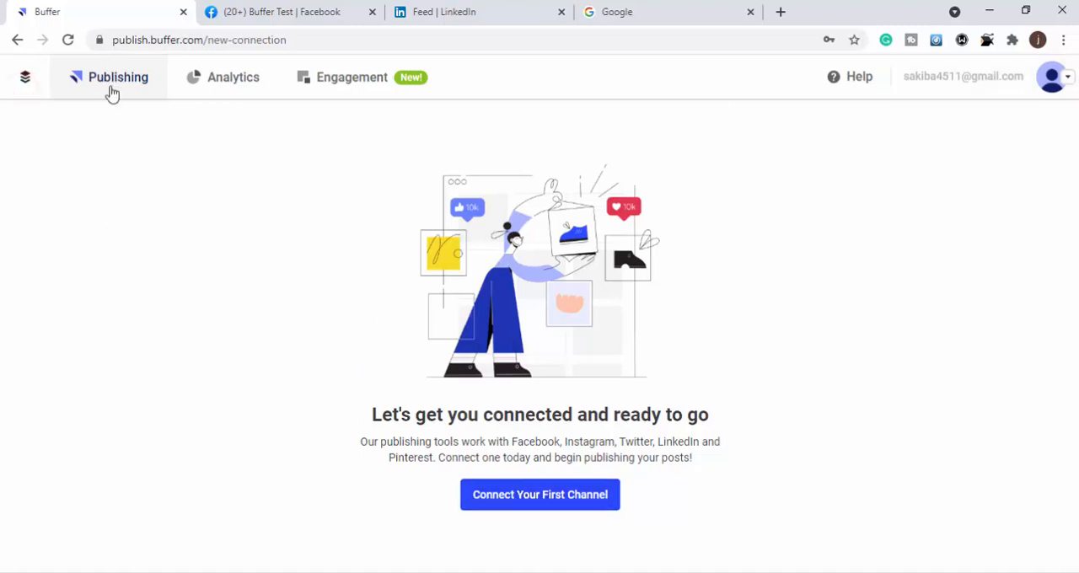
# Open the page for connecting a first social channel
pyautogui.click(548, 501)
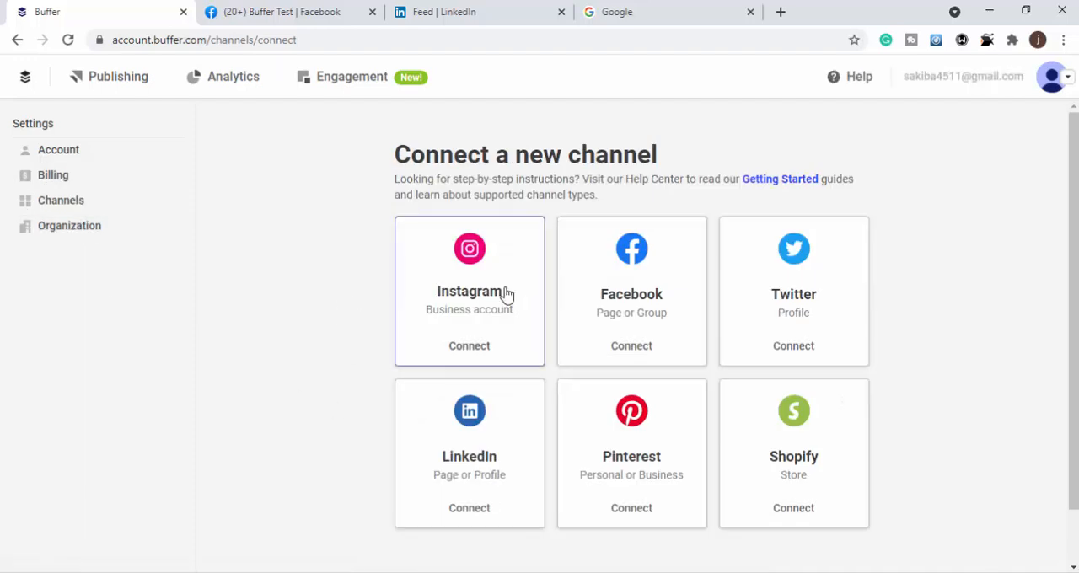
pyautogui.scroll(-1, 554, 309)
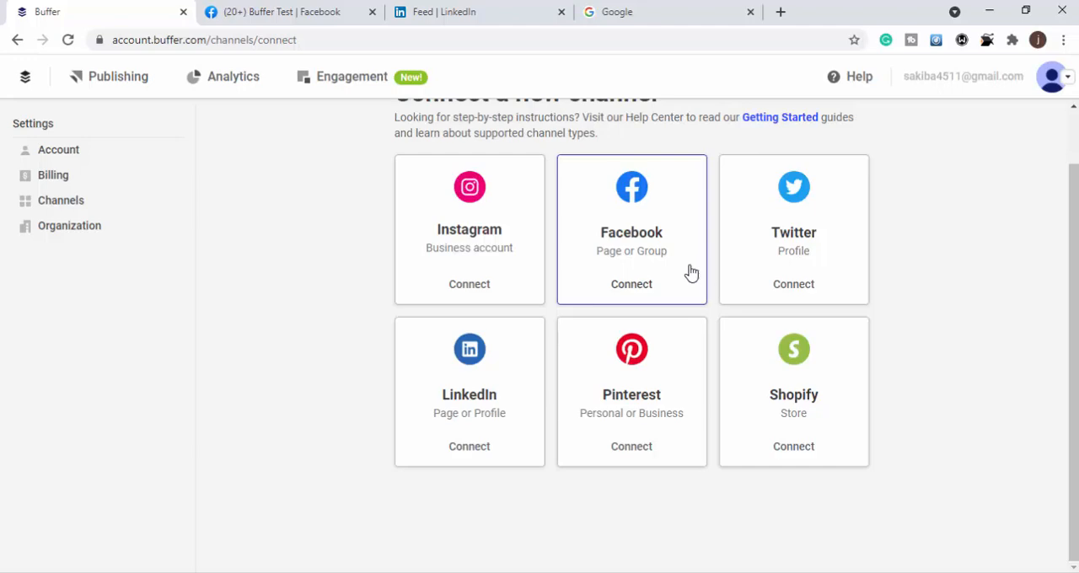
# Check the Facebook page and LinkedIn feed tabs
pyautogui.click(325, 15)
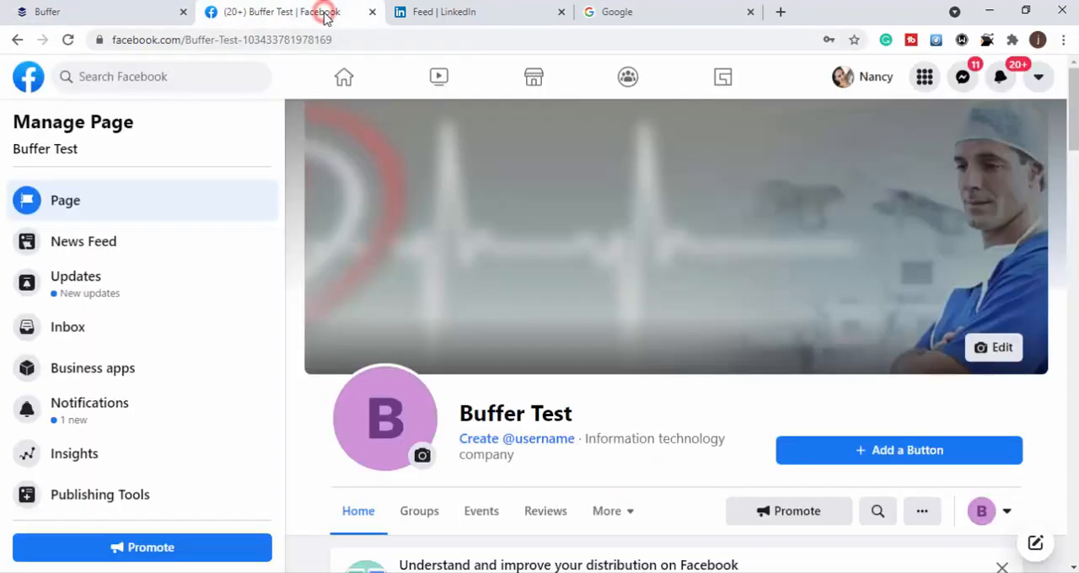
pyautogui.click(440, 14)
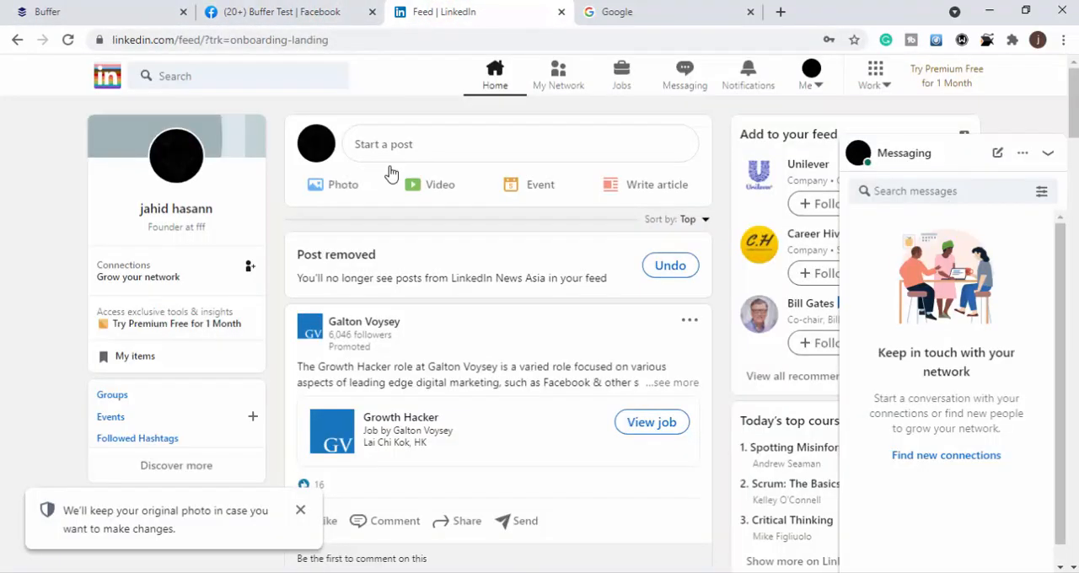
pyautogui.click(91, 12)
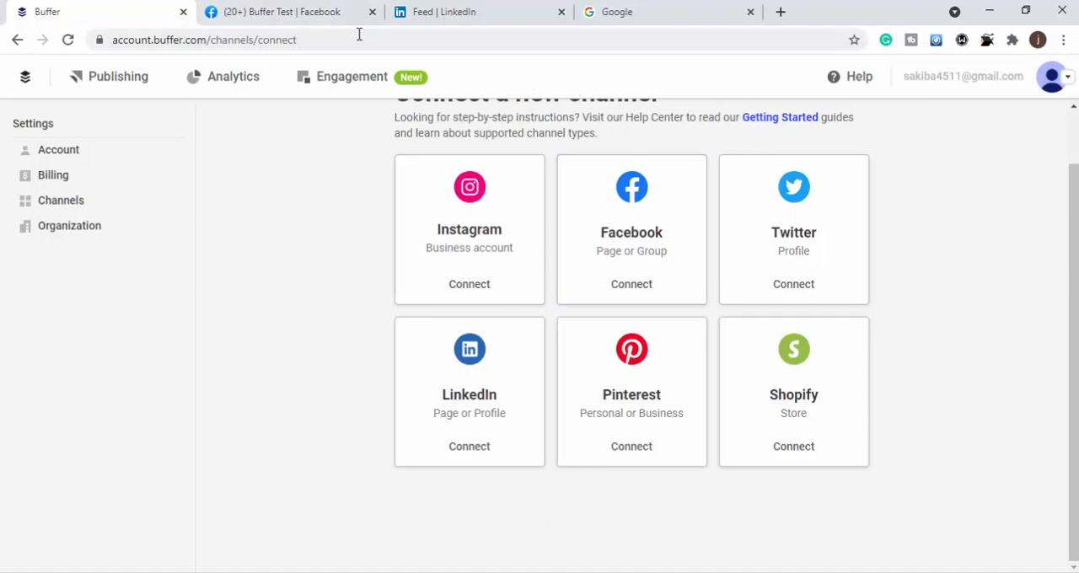
pyautogui.click(329, 13)
pyautogui.click(457, 13)
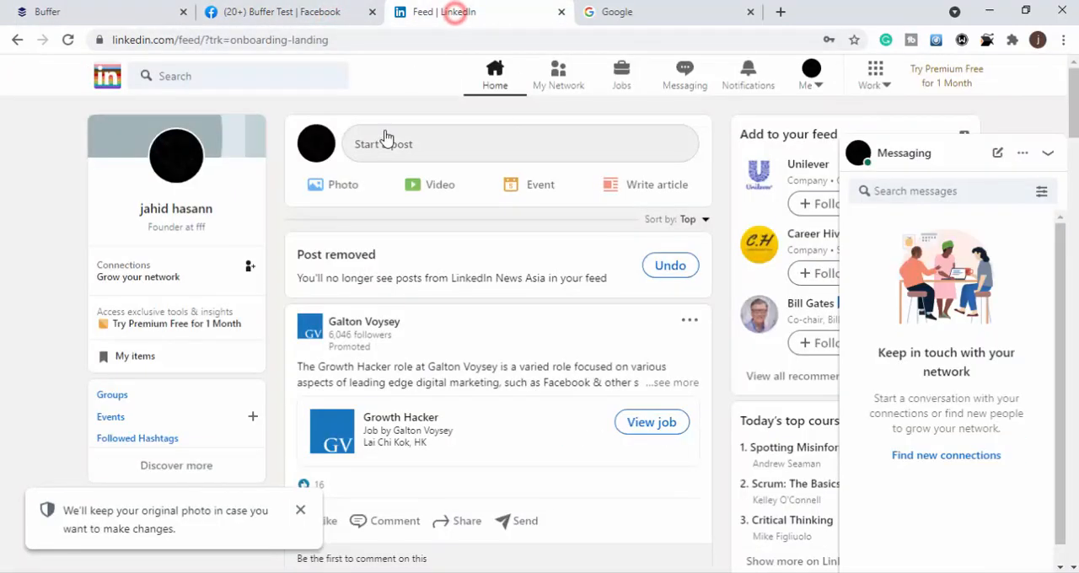
pyautogui.click(122, 15)
# Connect a LinkedIn Profile channel to Buffer, authorizing access and adding the listed profile
pyautogui.click(468, 454)
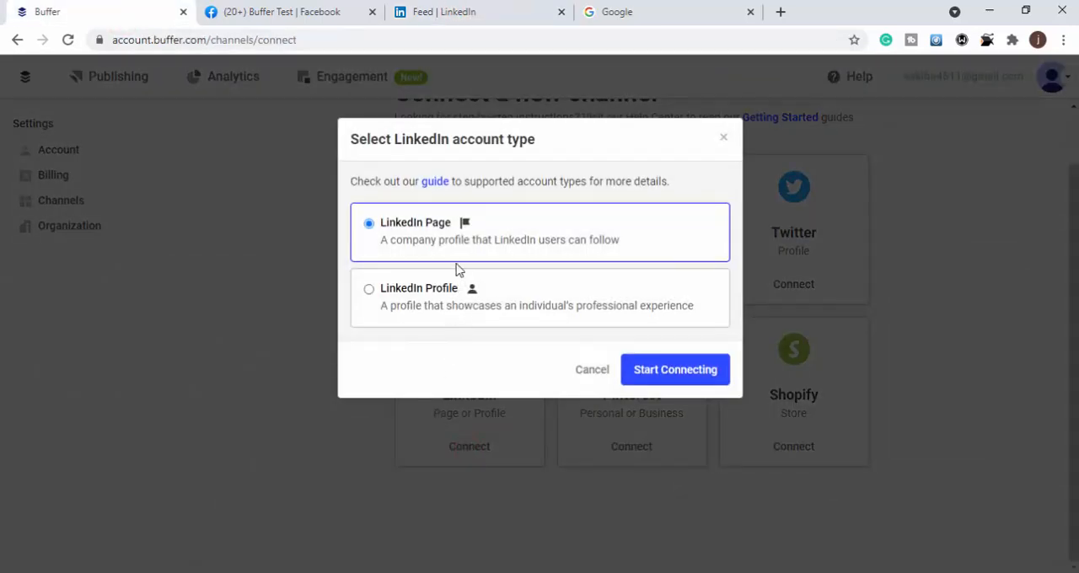
pyautogui.click(472, 304)
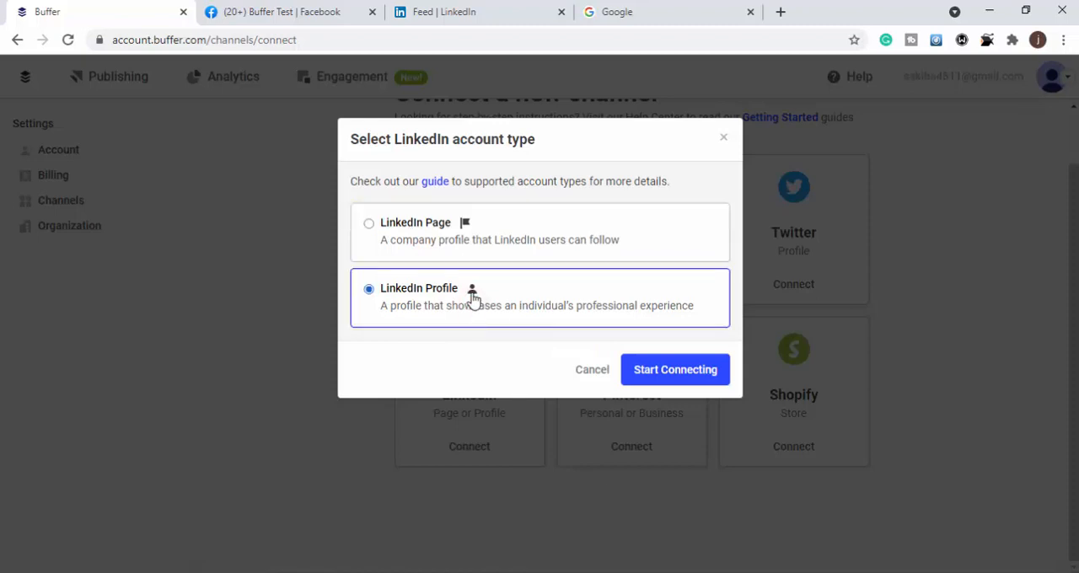
pyautogui.click(690, 372)
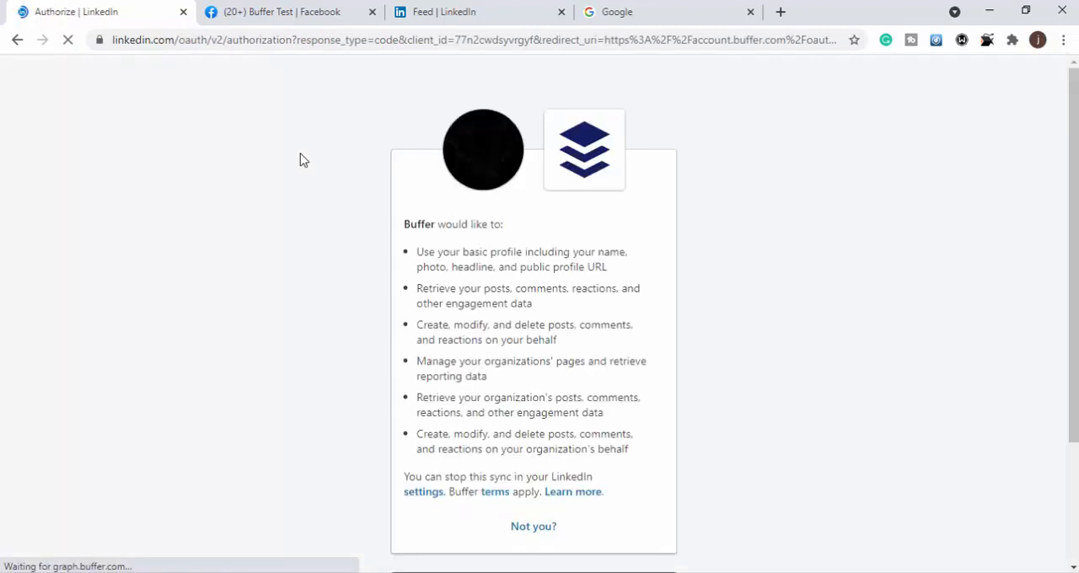
pyautogui.scroll(-3, 535, 388)
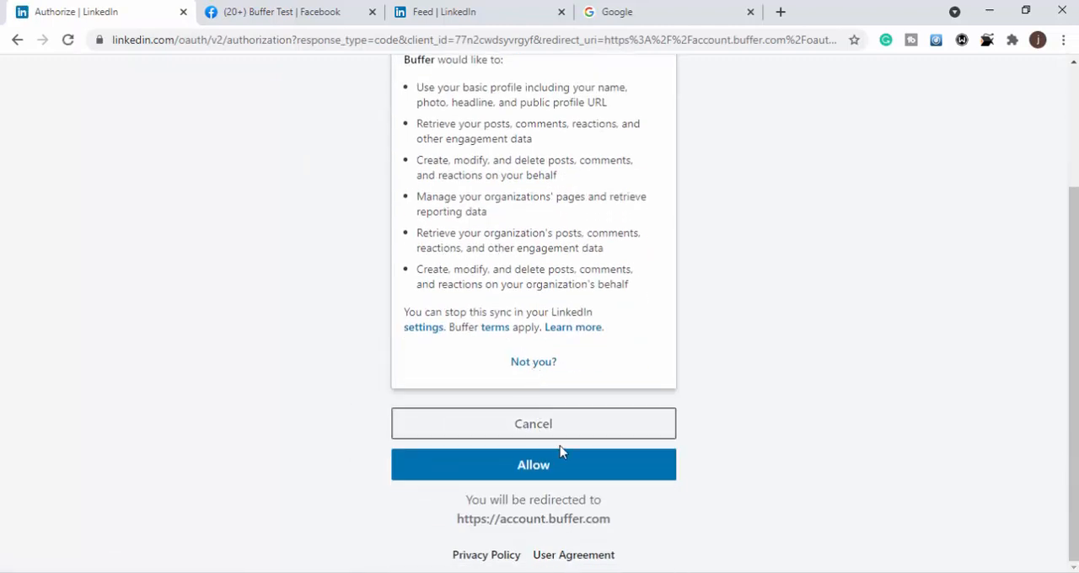
pyautogui.click(544, 478)
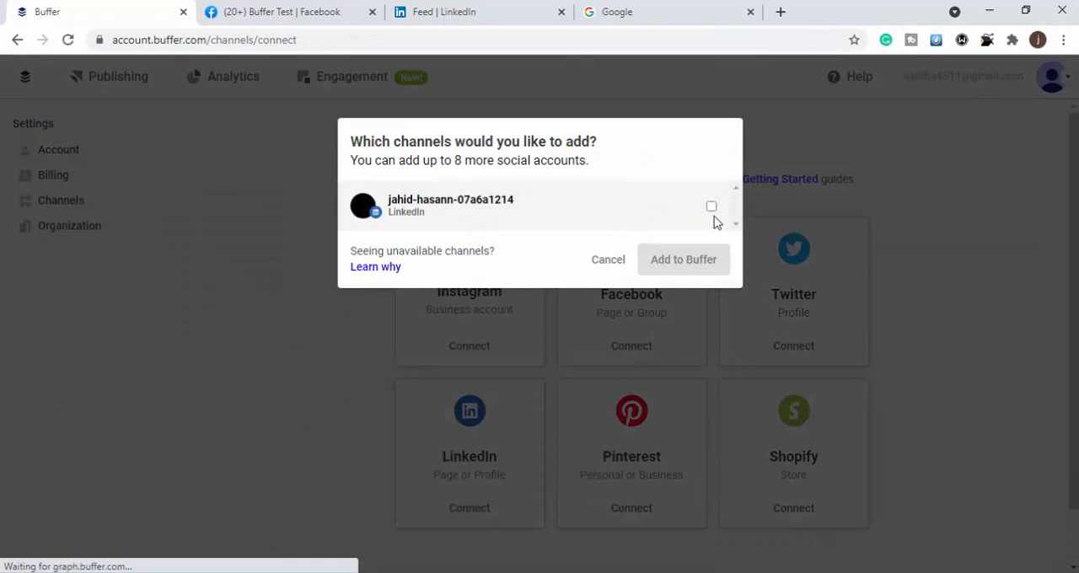
pyautogui.click(711, 206)
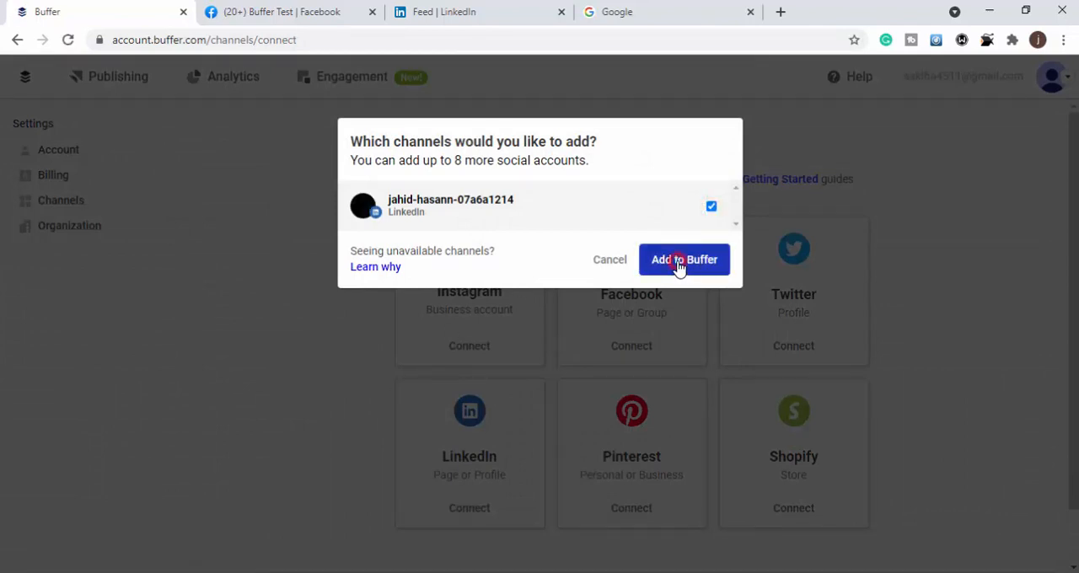
pyautogui.click(681, 266)
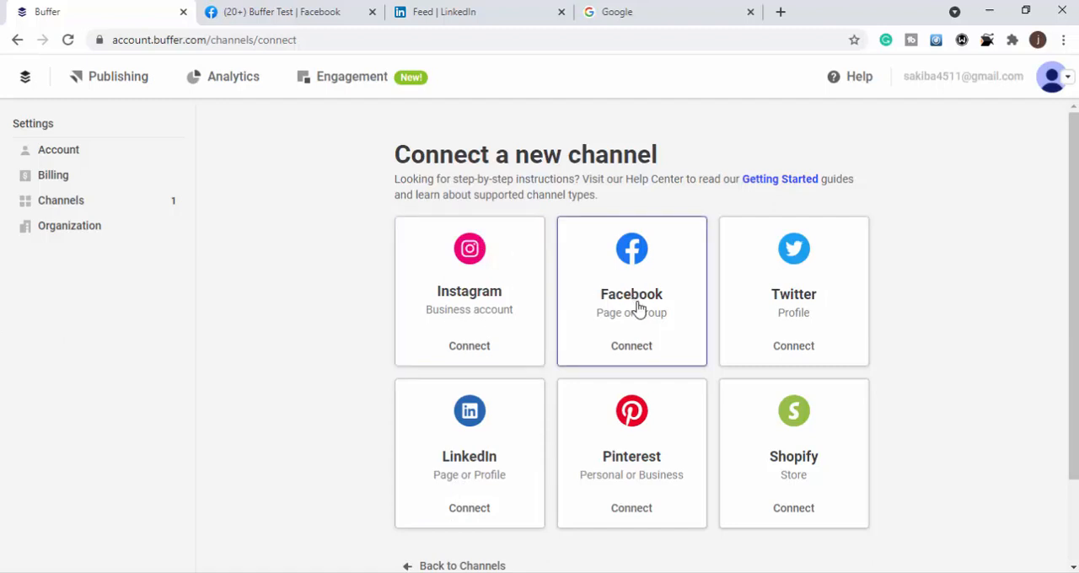
# Review the account settings page and the list of connected channels
pyautogui.click(1051, 77)
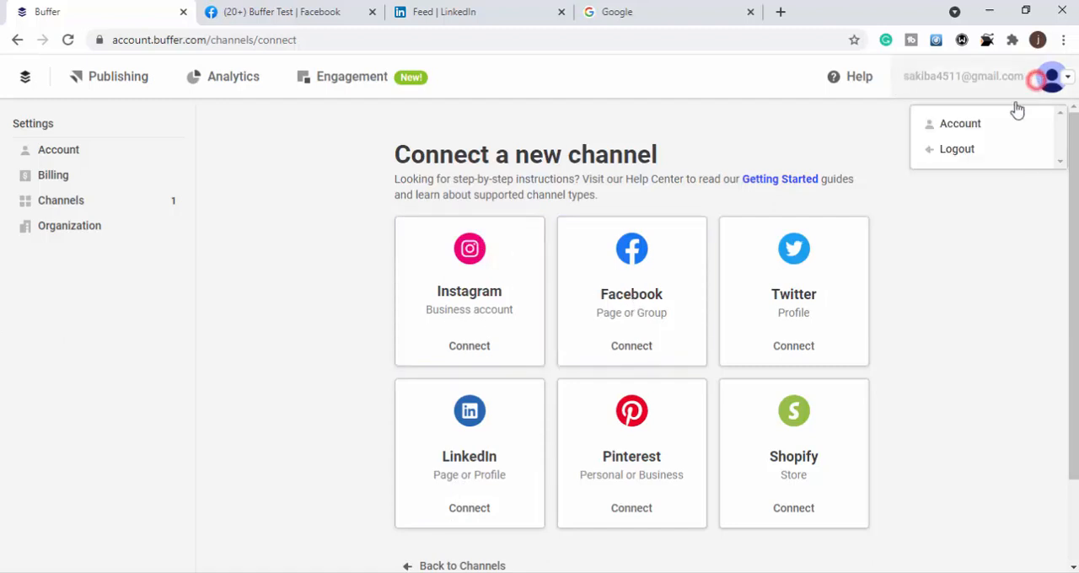
pyautogui.click(451, 564)
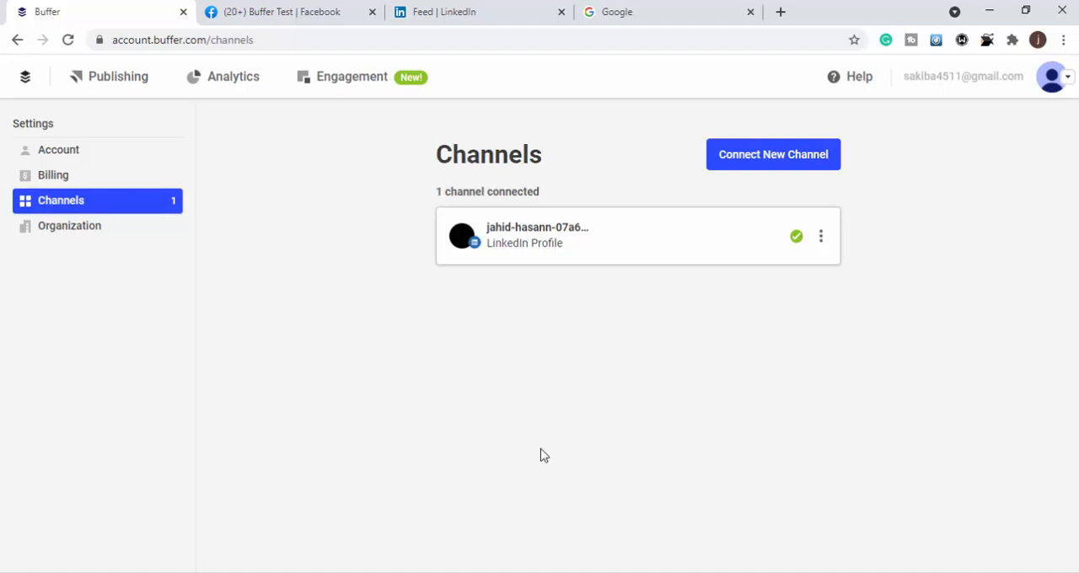
pyautogui.click(1053, 88)
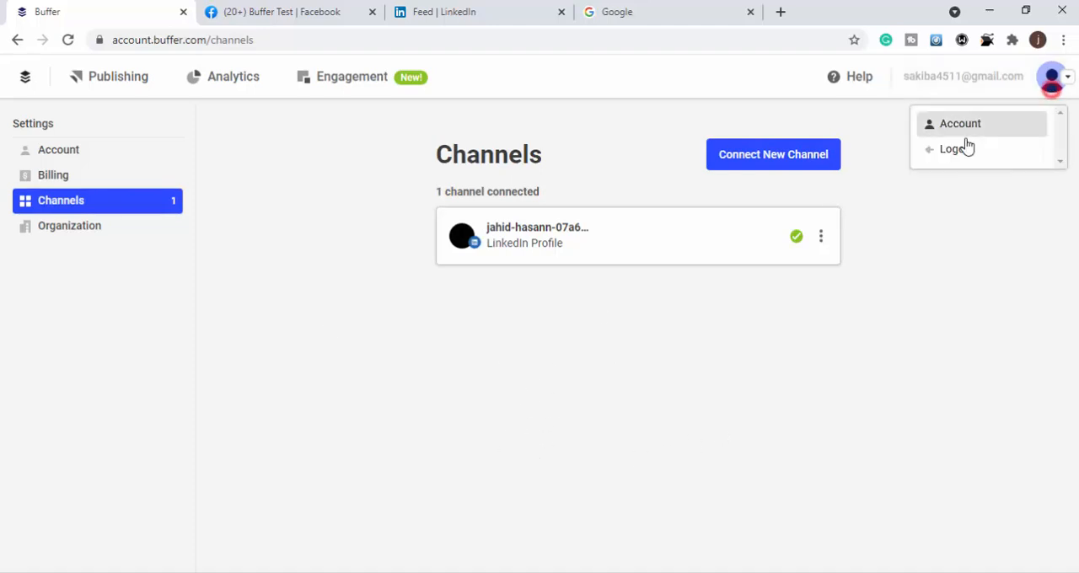
pyautogui.click(952, 124)
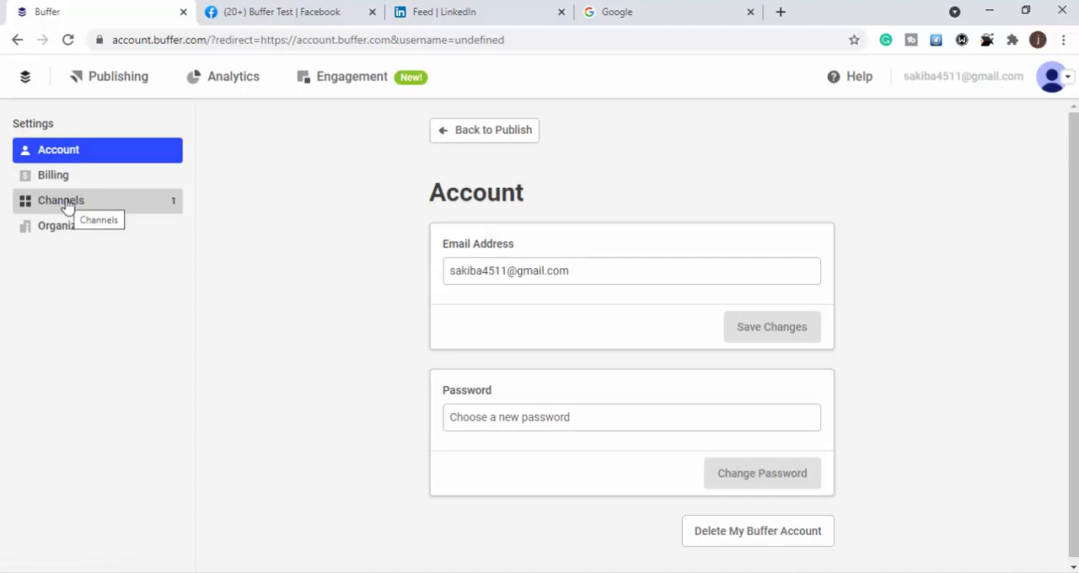
pyautogui.click(68, 208)
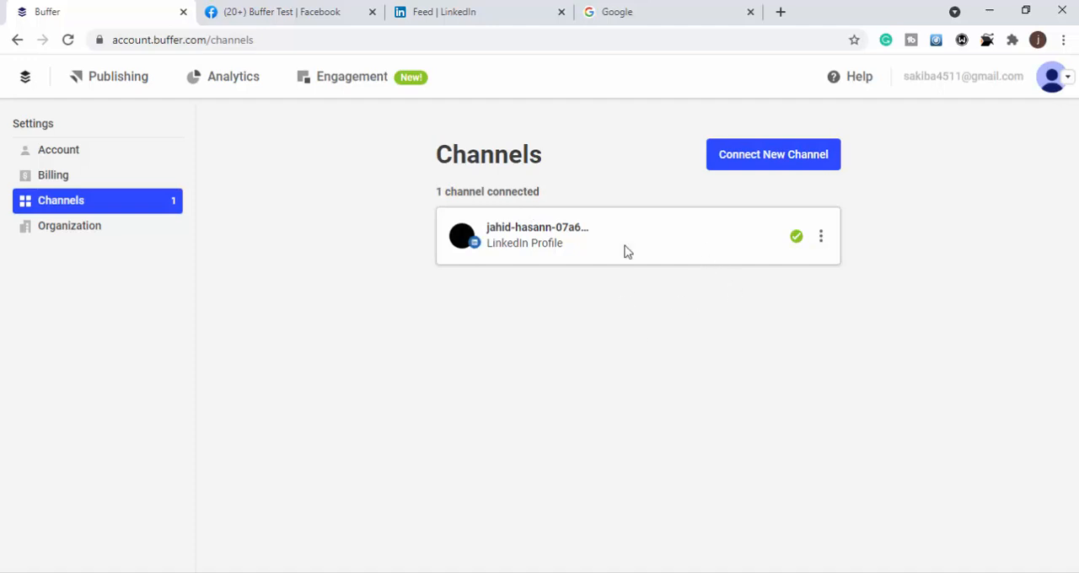
# Connect the Buffer Test Facebook Page as a new channel, authorizing Buffer and adding the page
pyautogui.click(772, 159)
pyautogui.click(630, 349)
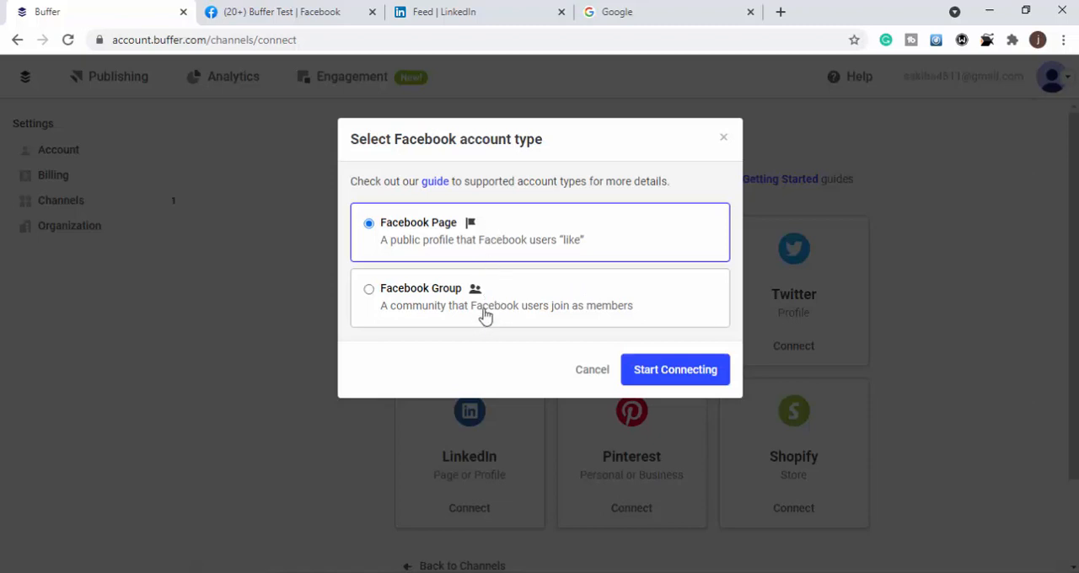
pyautogui.click(674, 371)
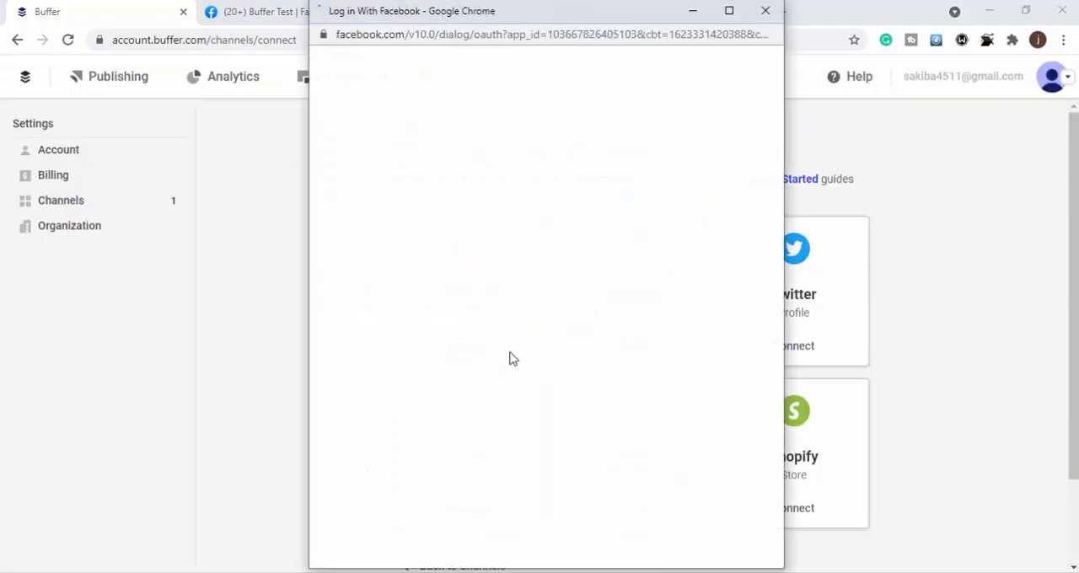
pyautogui.click(595, 436)
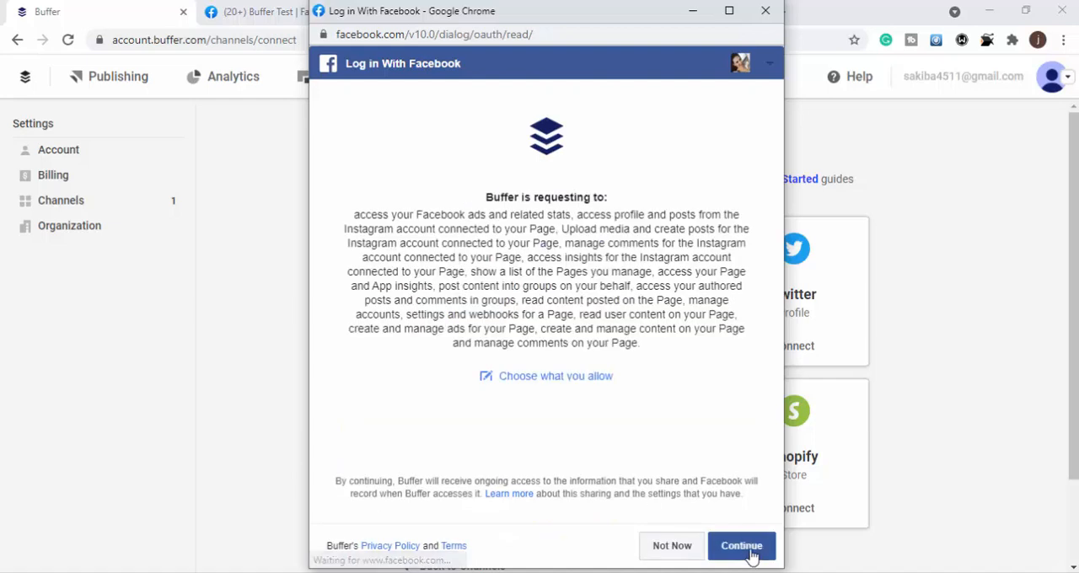
pyautogui.click(750, 549)
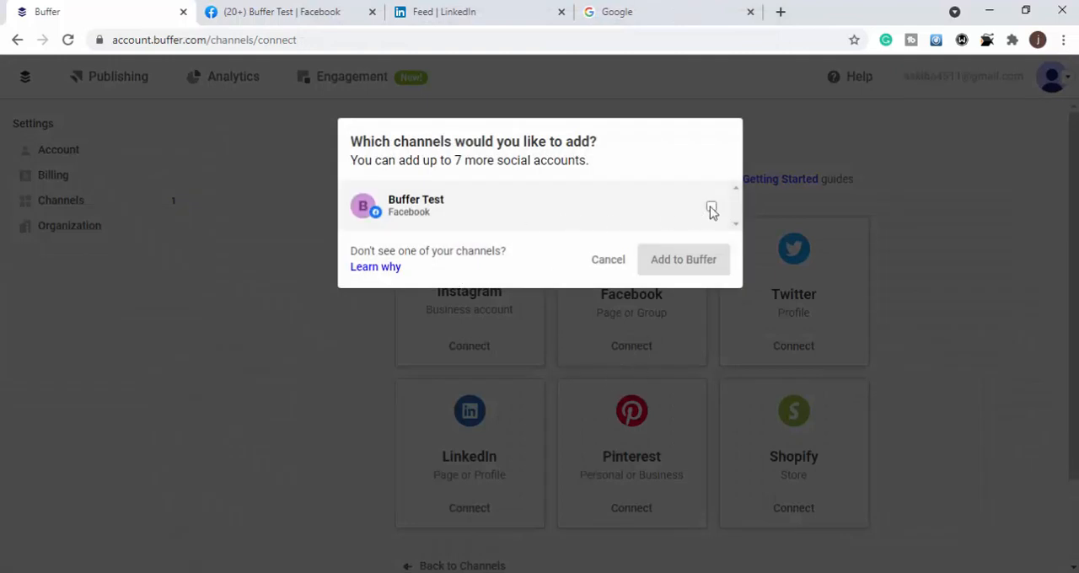
pyautogui.click(711, 208)
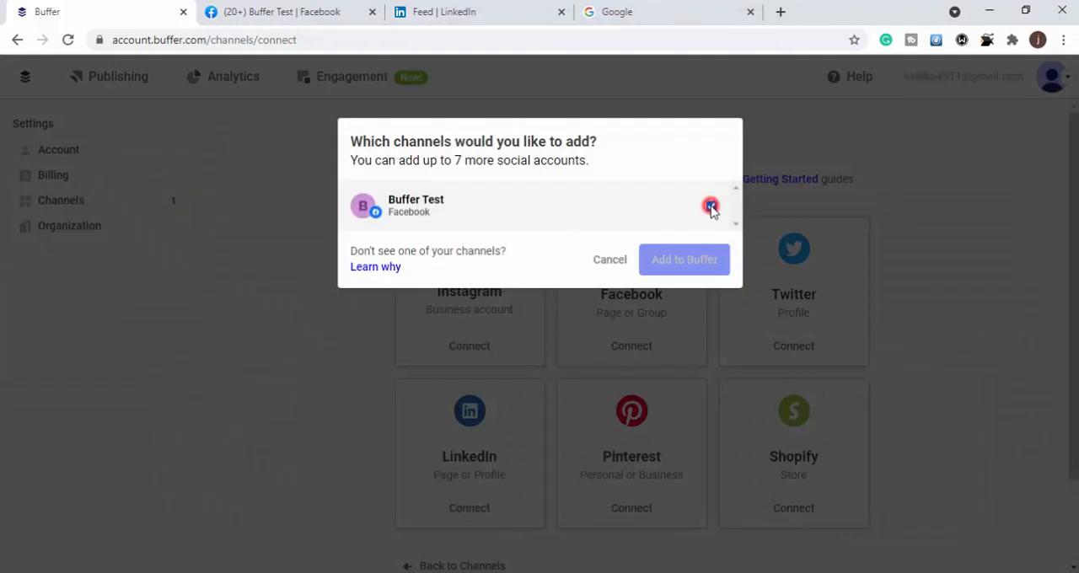
pyautogui.click(684, 263)
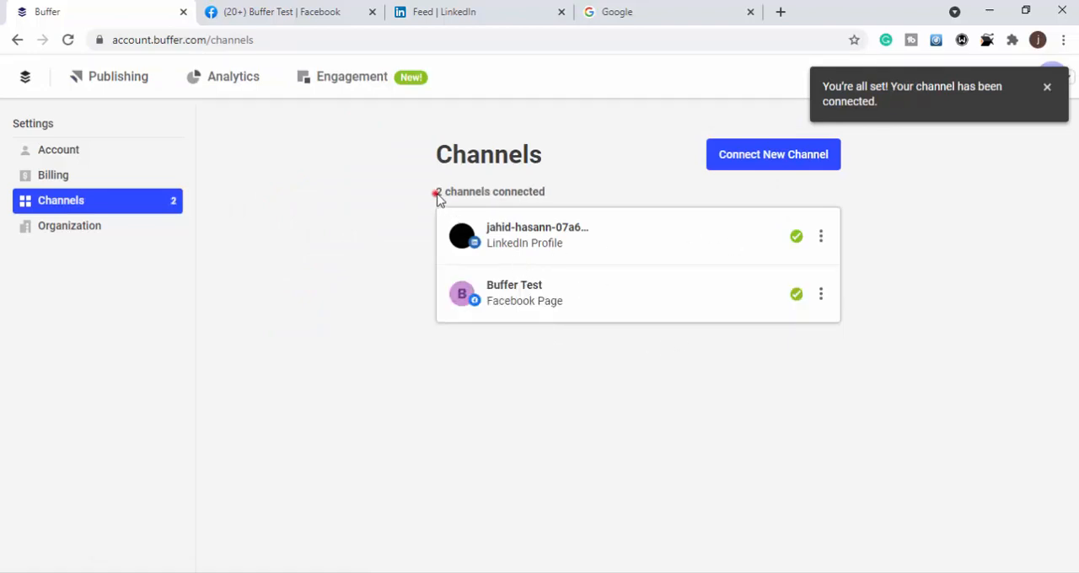
# Open the Publishing queue for the connected channels
pyautogui.moveTo(437, 195); pyautogui.dragTo(476, 193)
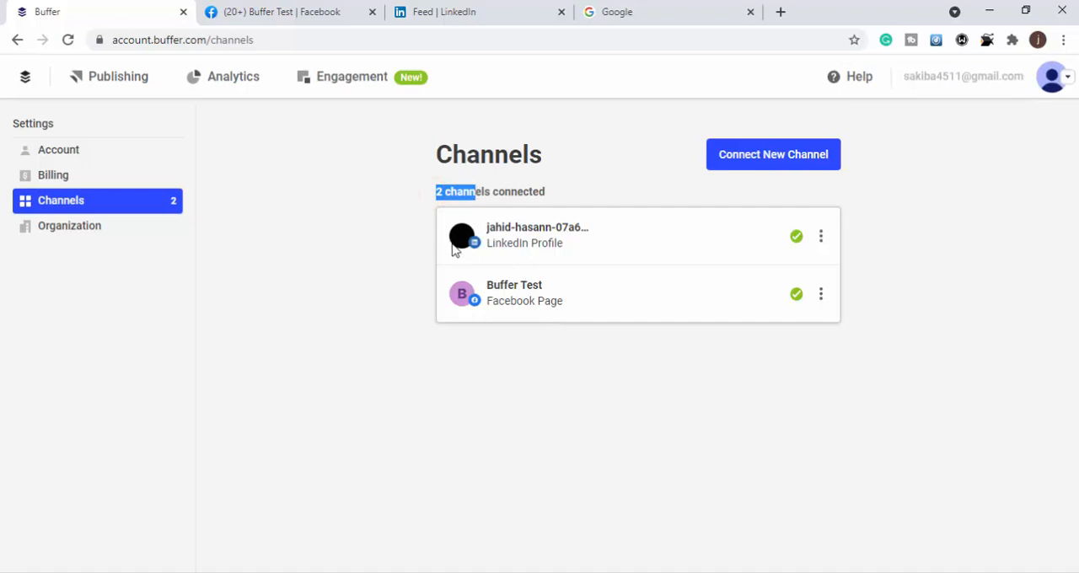
pyautogui.click(127, 79)
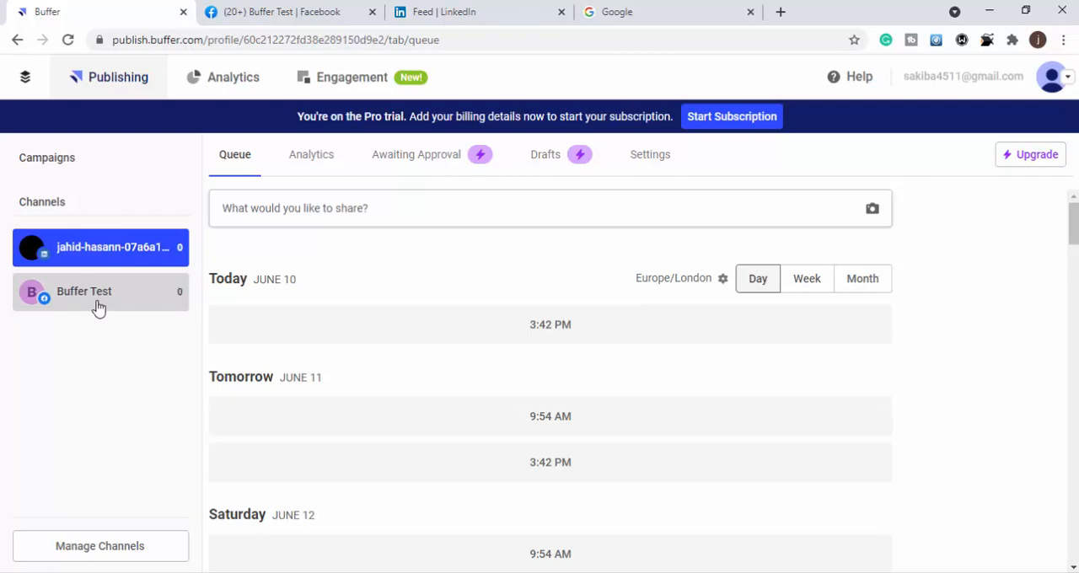
# Scroll through the Buffer Test Facebook page to review it
pyautogui.click(290, 14)
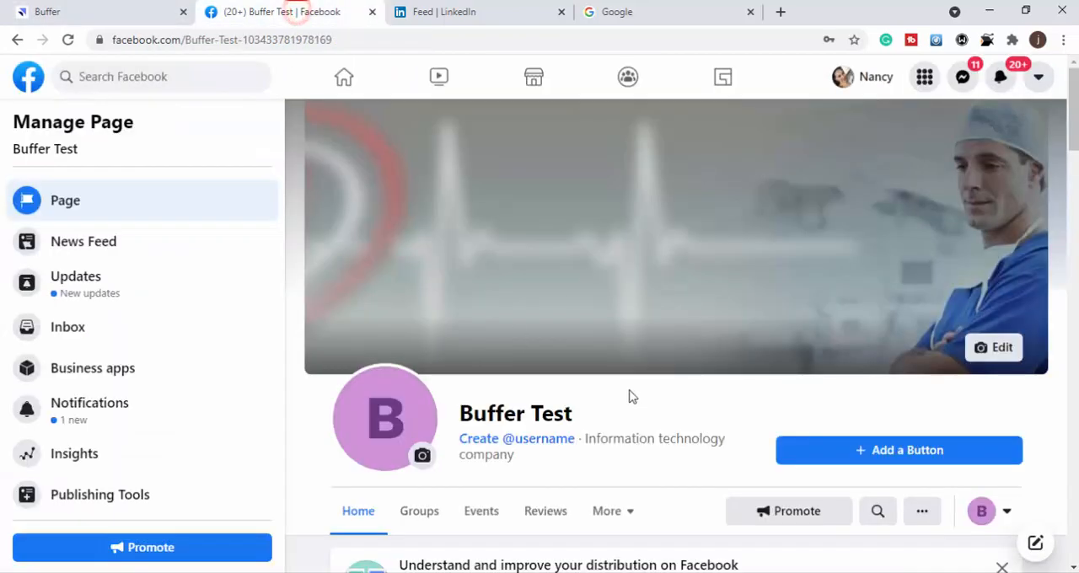
pyautogui.scroll(-5, 624, 397)
pyautogui.scroll(-3, 787, 332)
pyautogui.scroll(3, 744, 445)
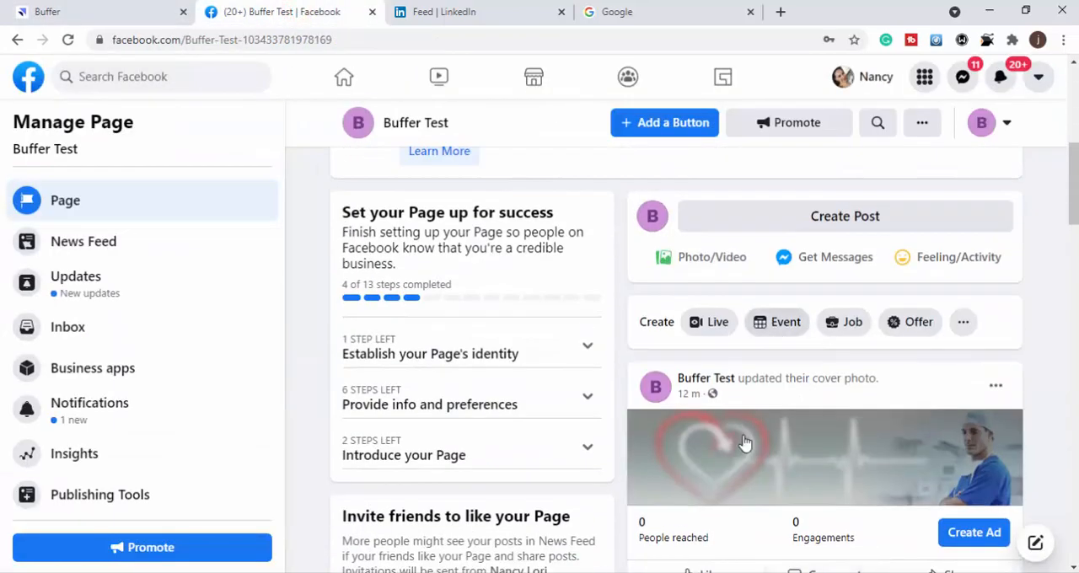
# Open the LinkedIn profile page and scroll through it
pyautogui.click(421, 12)
pyautogui.click(56, 232)
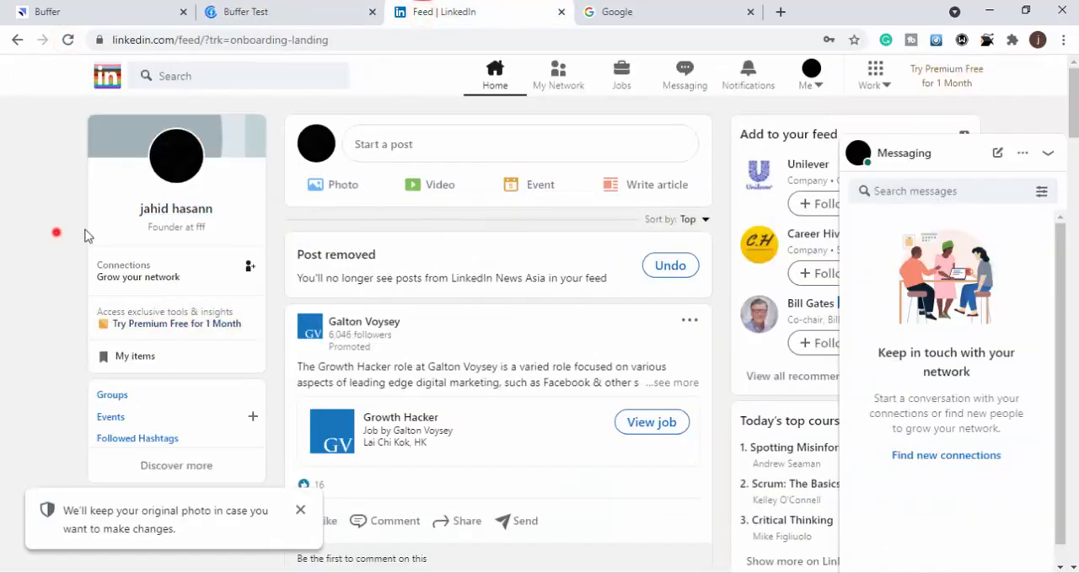
pyautogui.click(808, 95)
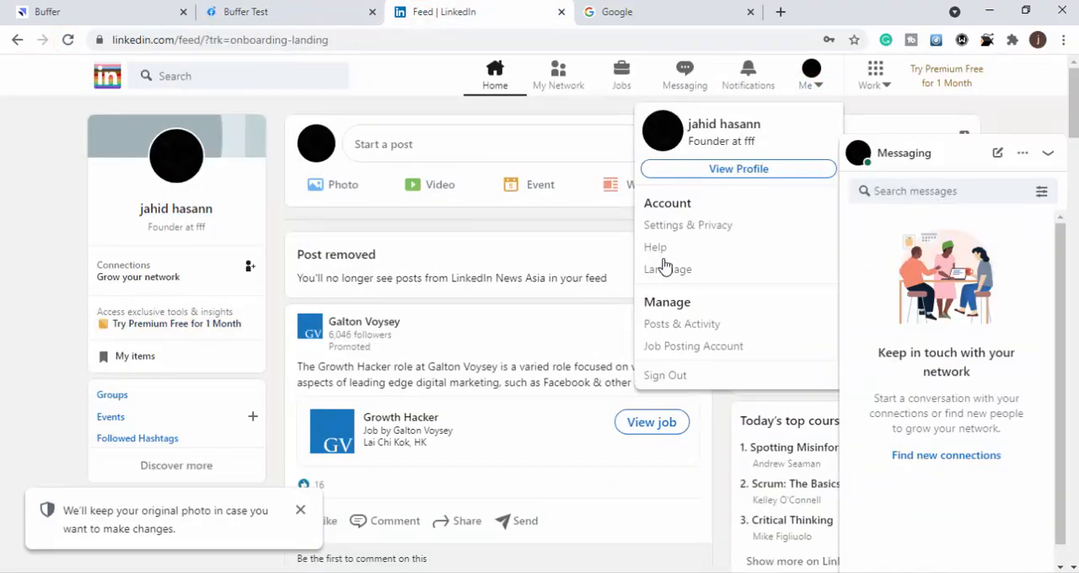
pyautogui.click(723, 169)
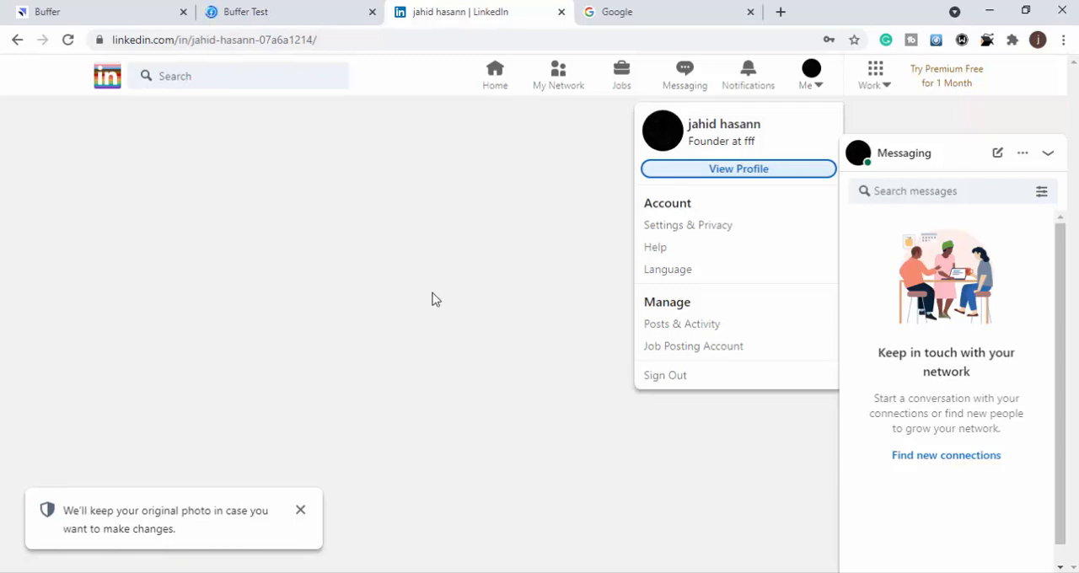
pyautogui.scroll(-2, 434, 331)
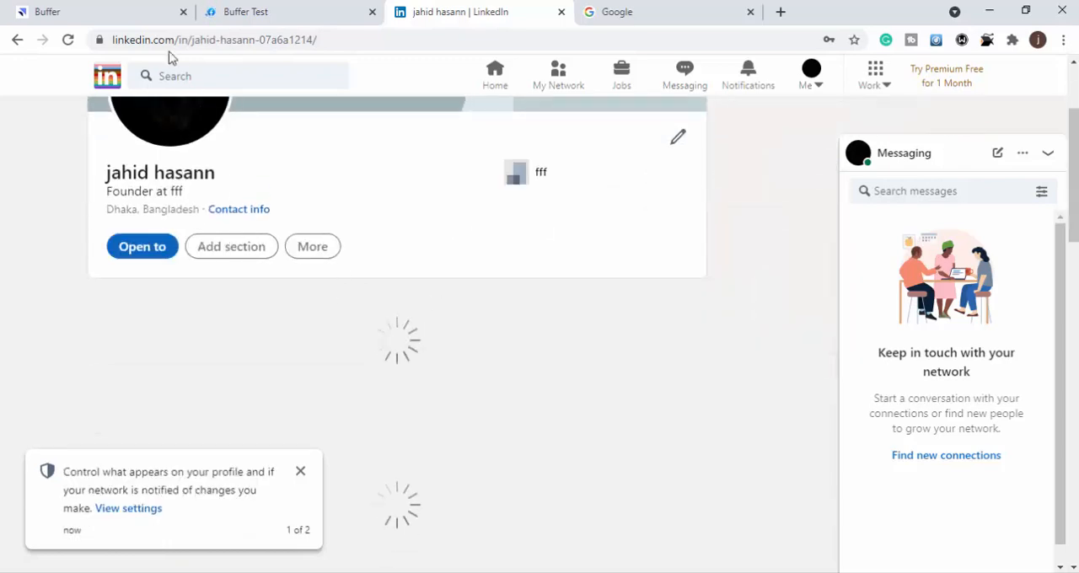
pyautogui.scroll(-2, 316, 301)
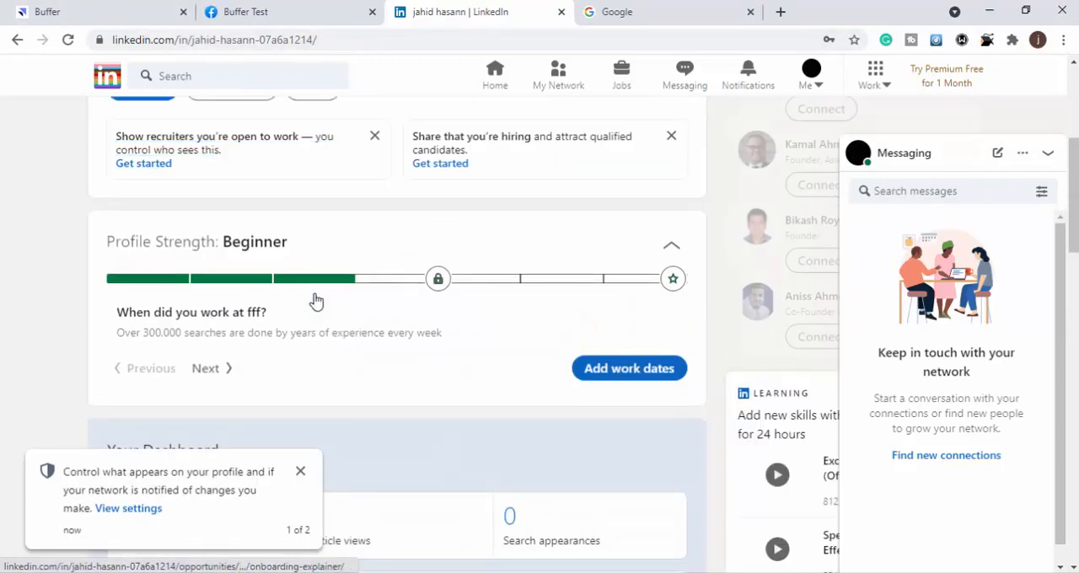
pyautogui.scroll(4, 317, 301)
pyautogui.scroll(-4, 320, 325)
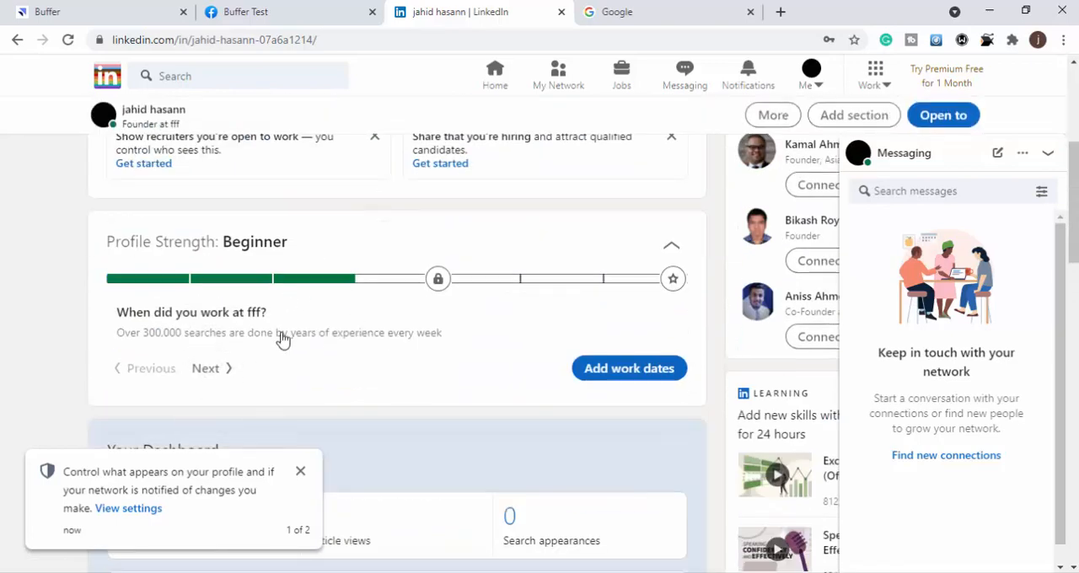
# Open a new post in Buffer's composer and add the Buffer Test Facebook page alongside the LinkedIn profile
pyautogui.click(132, 17)
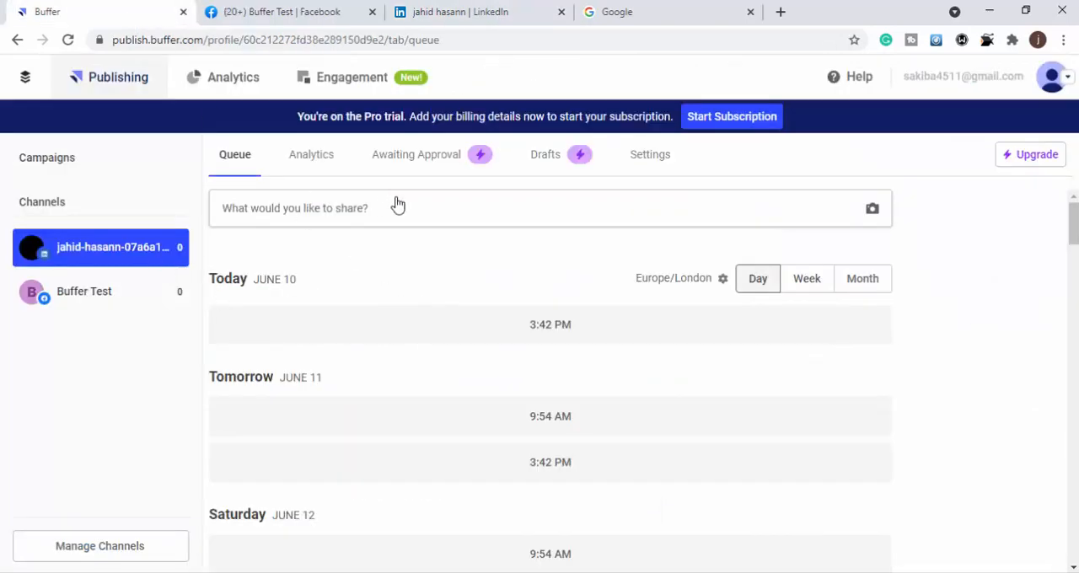
pyautogui.click(346, 218)
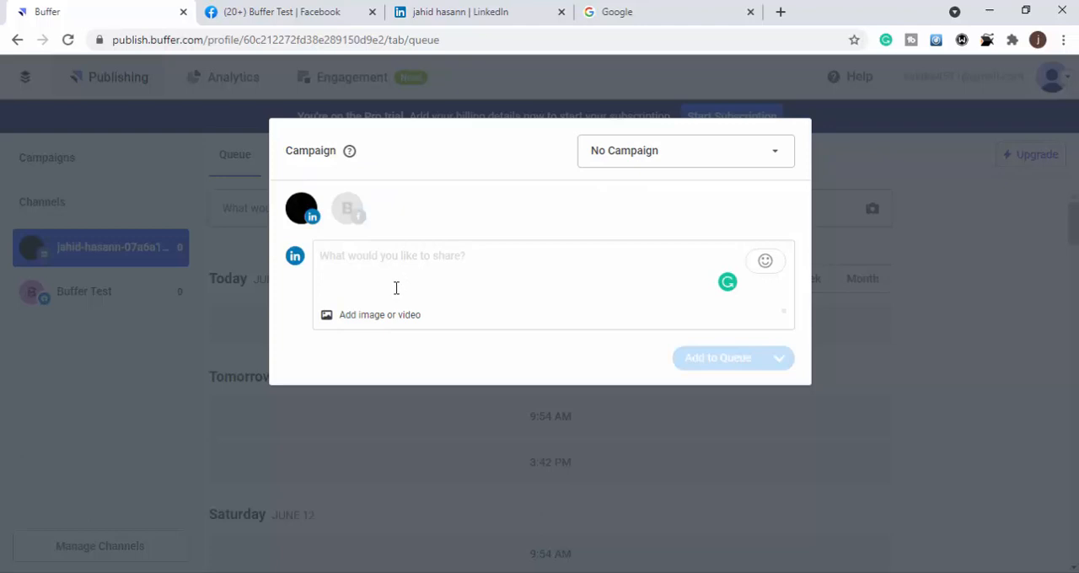
pyautogui.click(344, 211)
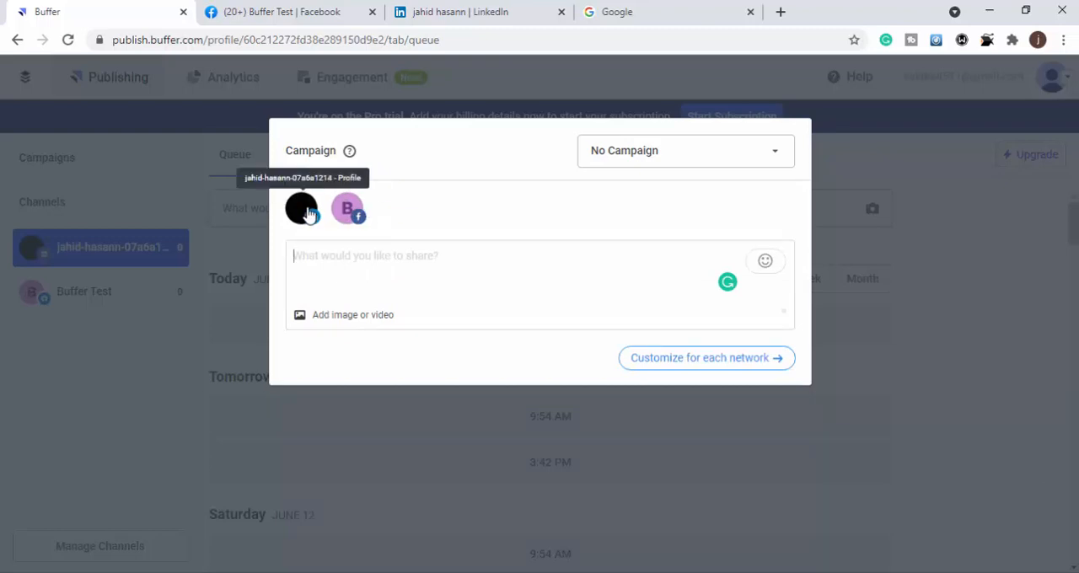
# Write the post text 'Hello World' followed by a line 'CLick Here :'
pyautogui.click(354, 276)
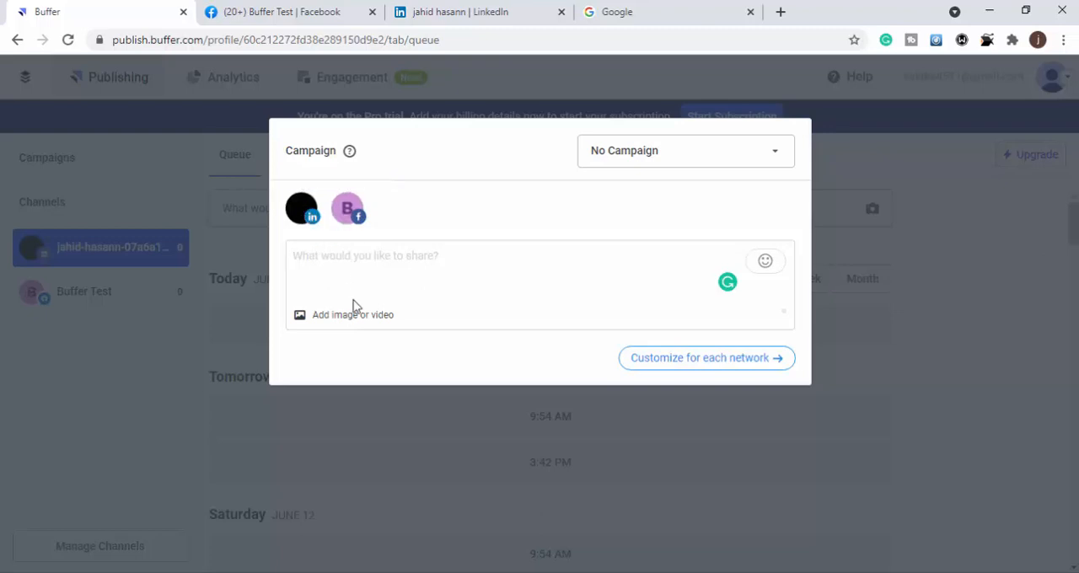
pyautogui.click(355, 262)
pyautogui.write('Hello World')
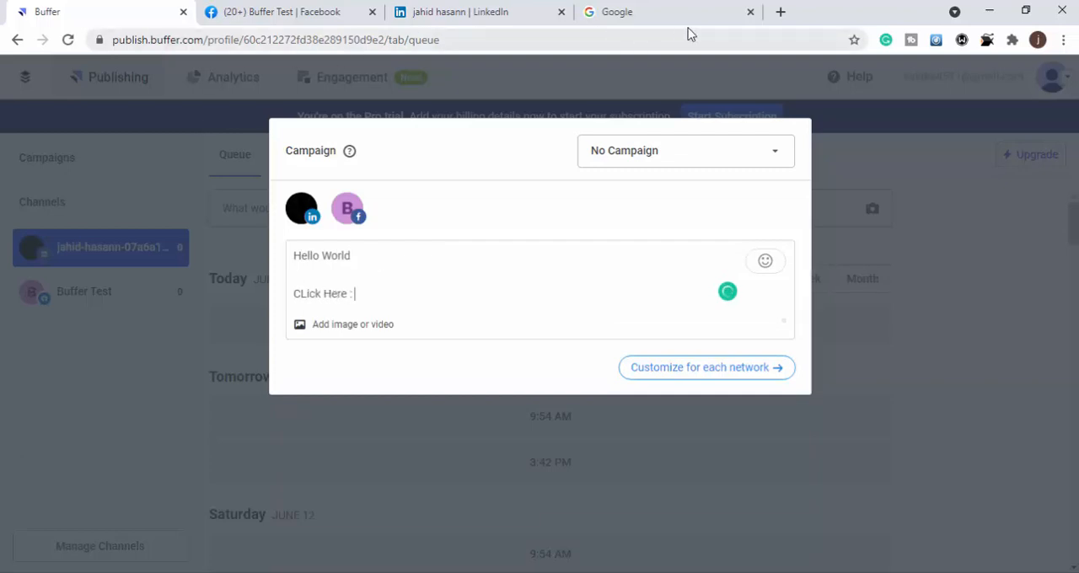
# Copy the Google page address, paste it after 'CLick Here :' as a link, and remove the link preview
pyautogui.click(607, 14)
pyautogui.click(595, 33)
pyautogui.hotkey('ctrl', 'c')
pyautogui.click(78, 10)
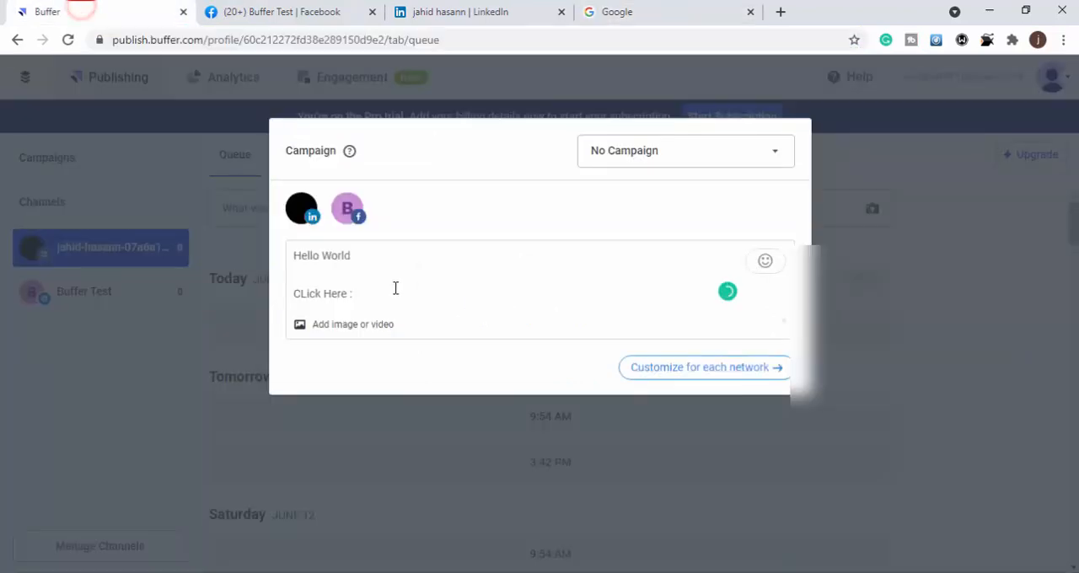
pyautogui.hotkey('ctrl', 'v')
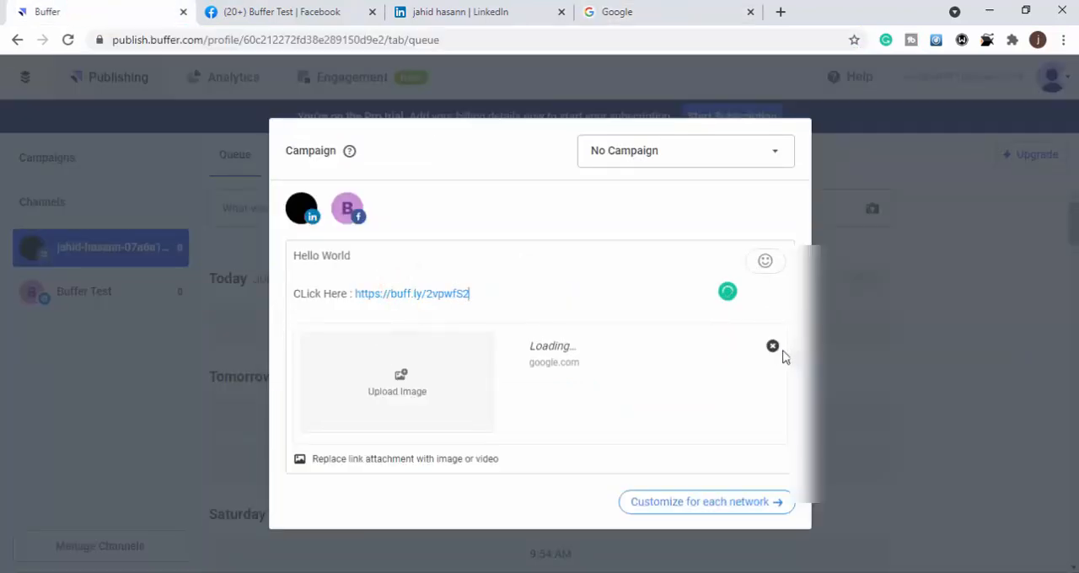
pyautogui.click(772, 348)
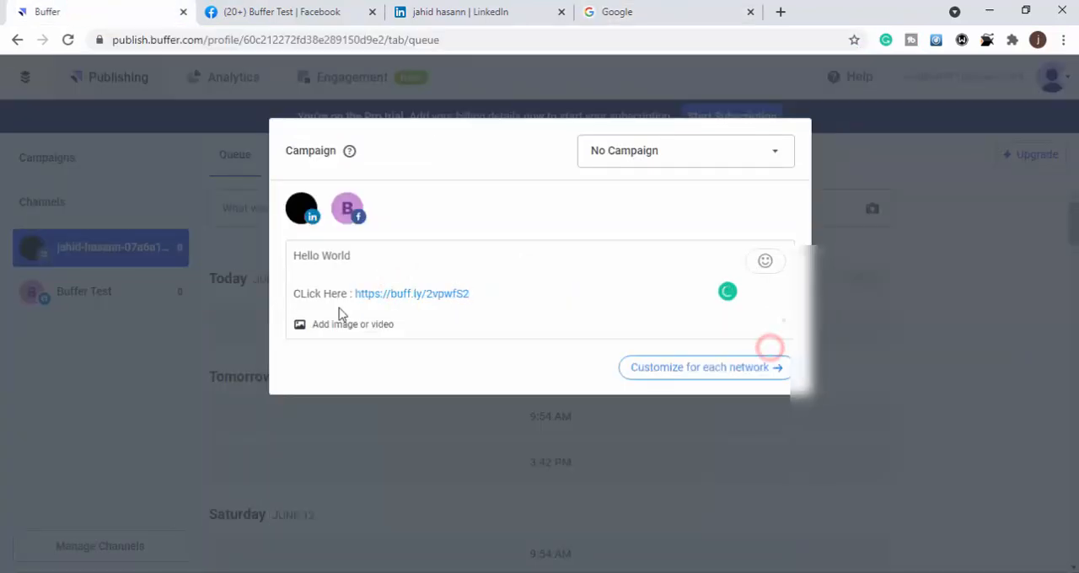
# Attach the image 516523600-H.jpg from the ff-health folder to the post
pyautogui.click(339, 330)
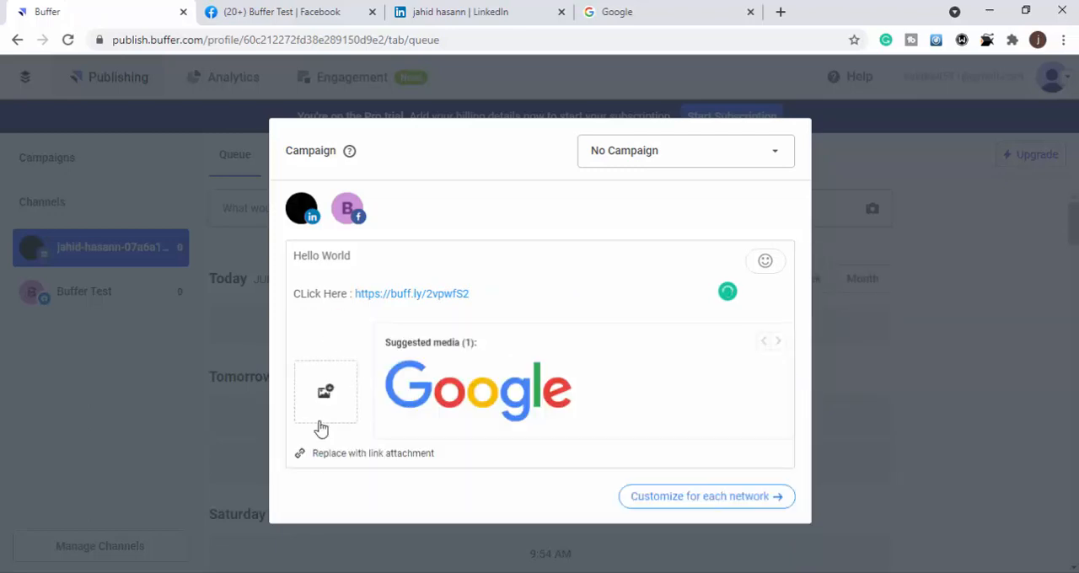
pyautogui.click(328, 396)
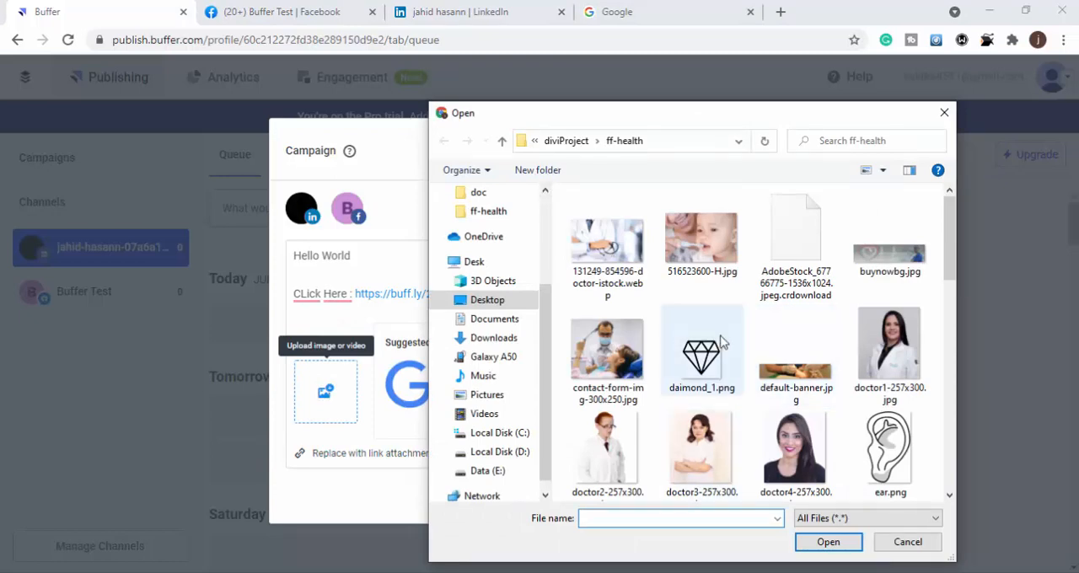
pyautogui.click(701, 240)
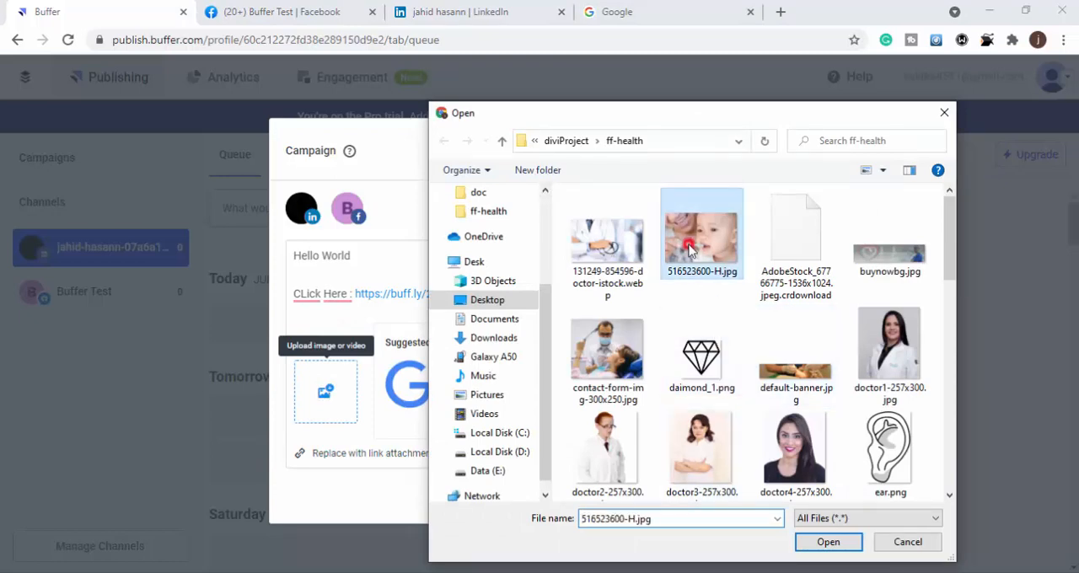
pyautogui.click(826, 542)
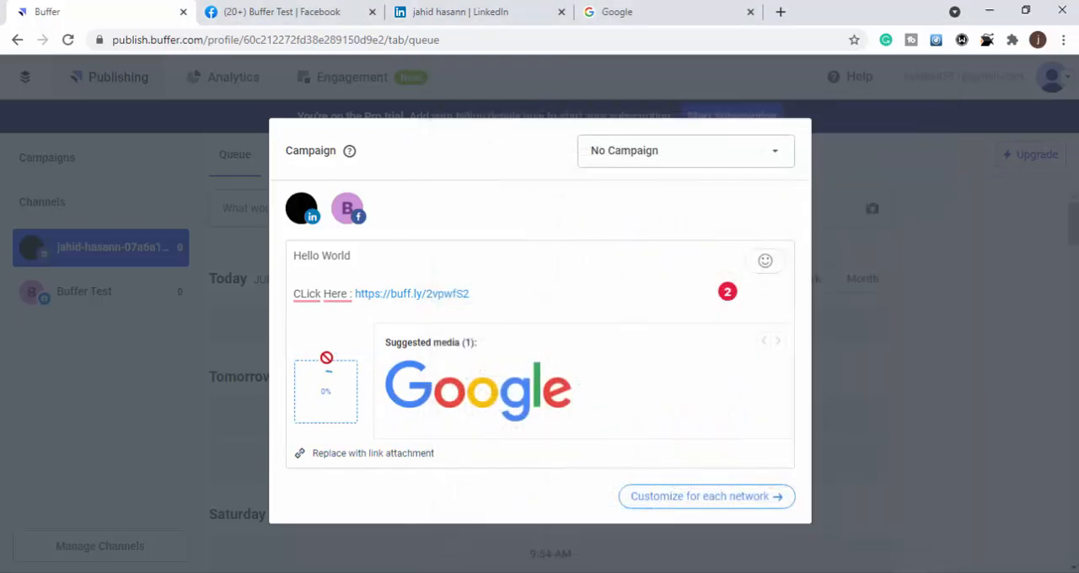
# Correct the spelling of 'CLick' to 'Click' in the post text
pyautogui.rightClick(308, 294)
pyautogui.click(302, 350)
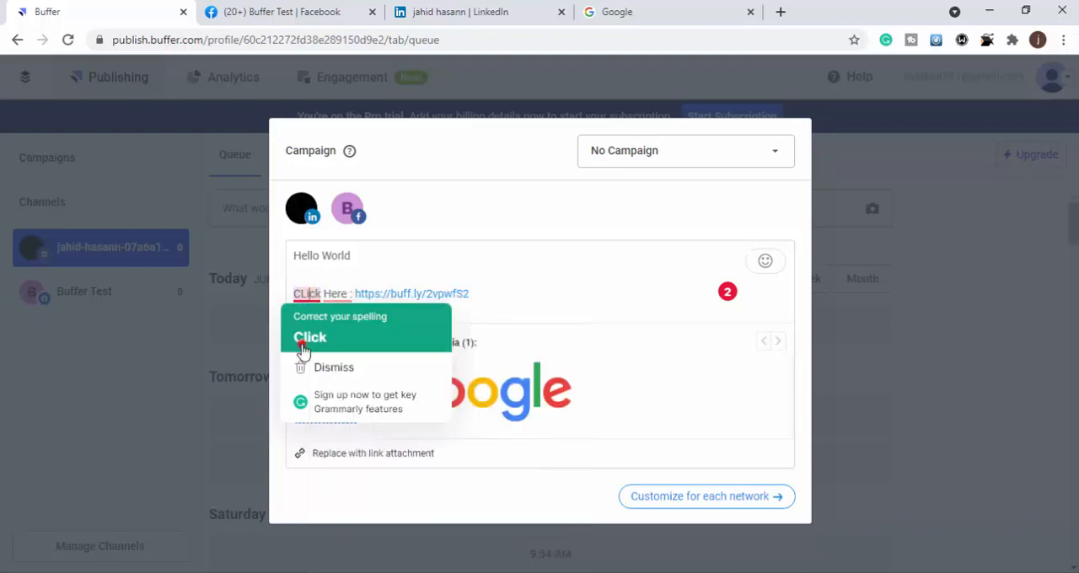
pyautogui.click(302, 350)
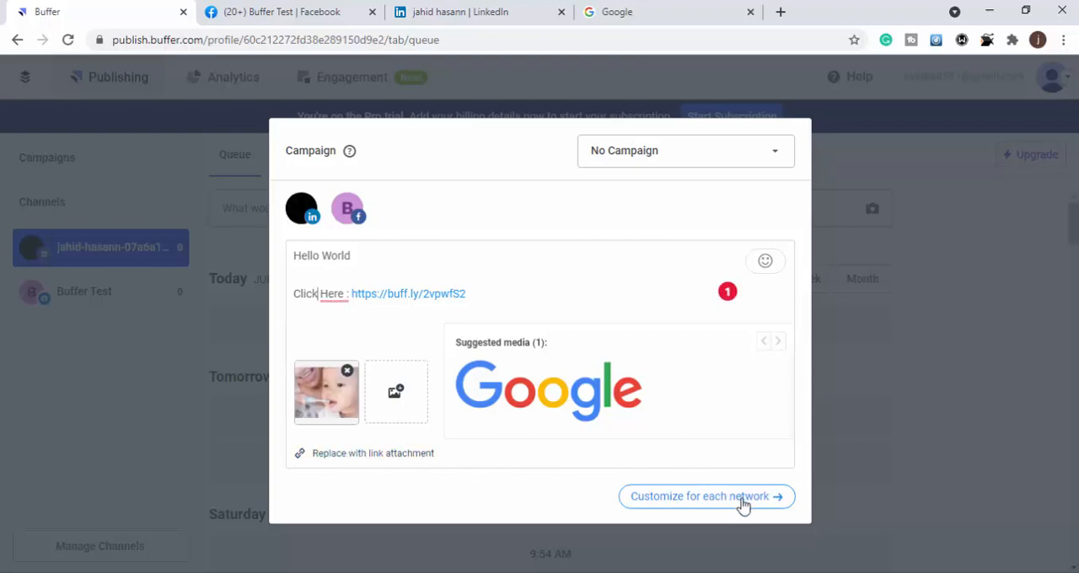
# Keep No Campaign, customize the post for each network, check the Facebook and LinkedIn versions, and add it to the queue
pyautogui.click(645, 164)
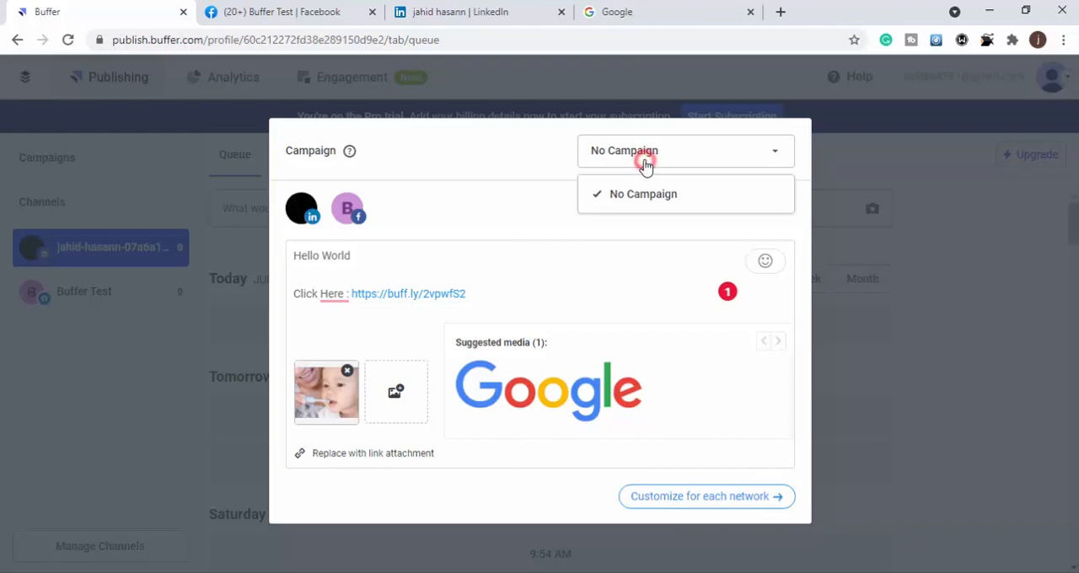
pyautogui.click(542, 201)
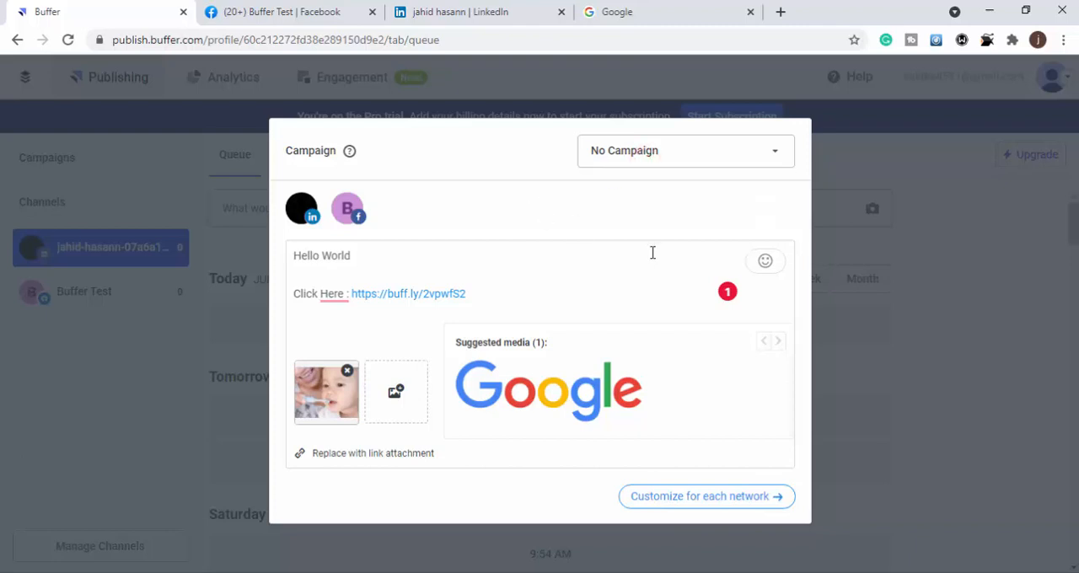
pyautogui.click(694, 501)
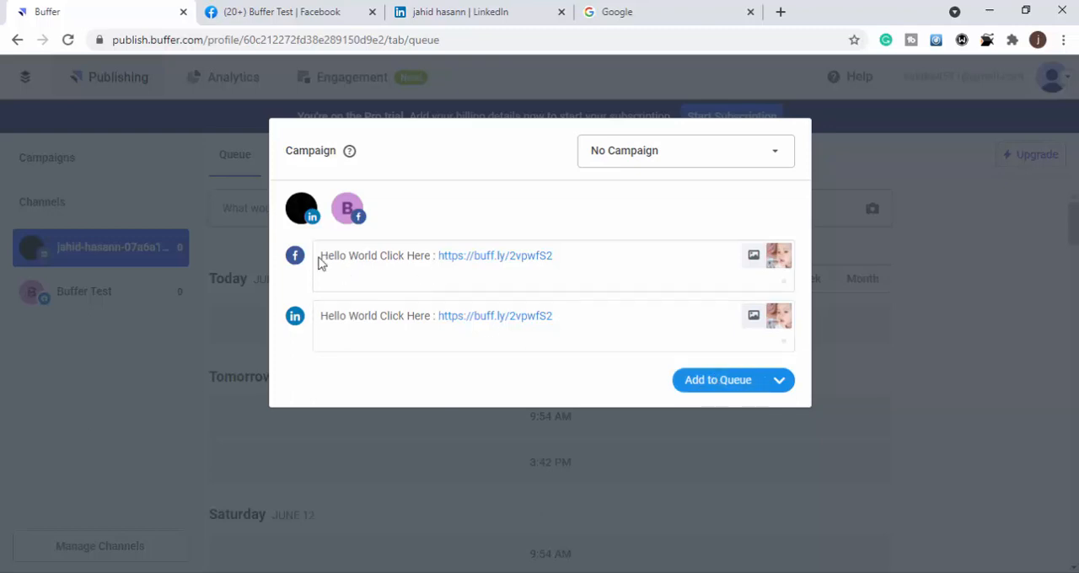
pyautogui.moveTo(320, 256); pyautogui.dragTo(494, 250)
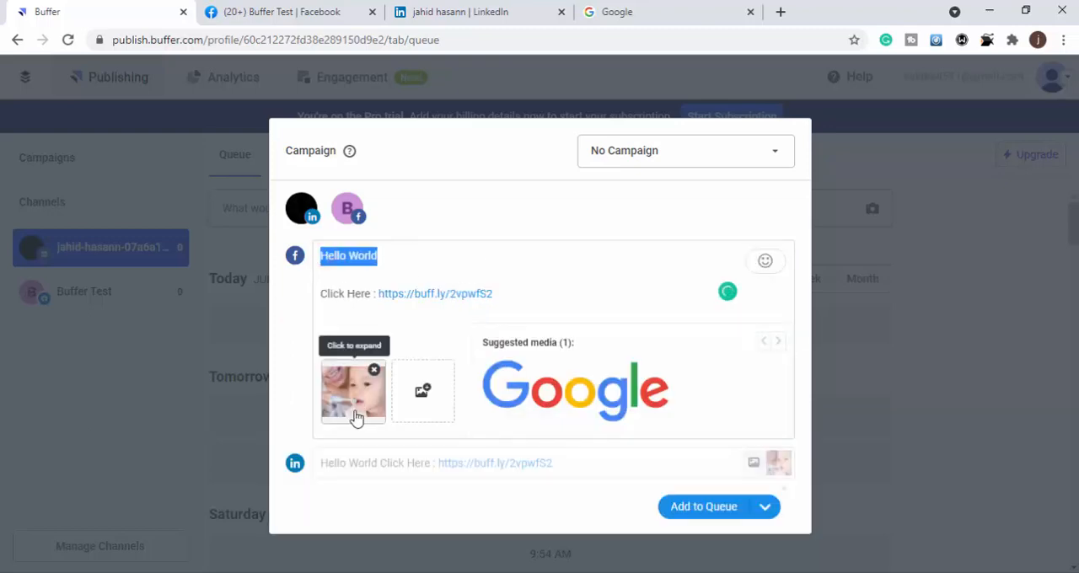
pyautogui.click(359, 468)
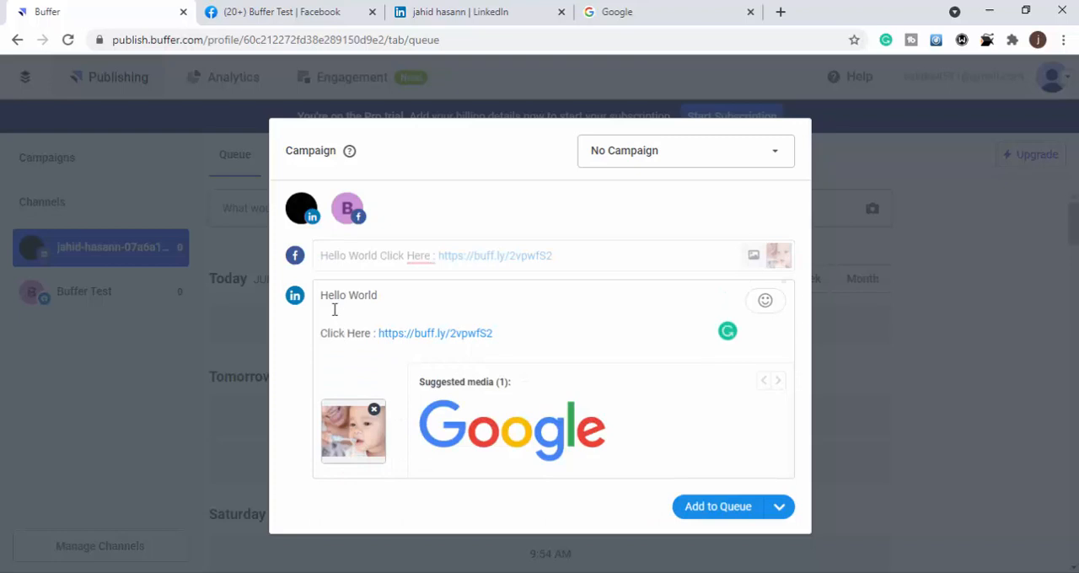
pyautogui.click(730, 511)
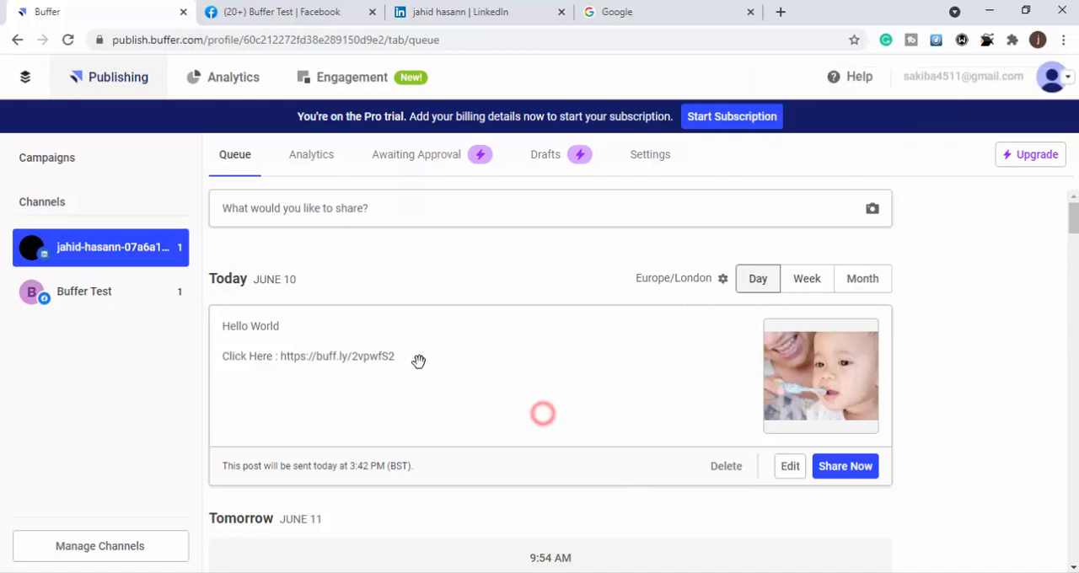
# Reschedule the queued LinkedIn post to June 11 at 03:42 PM and save it
pyautogui.click(789, 469)
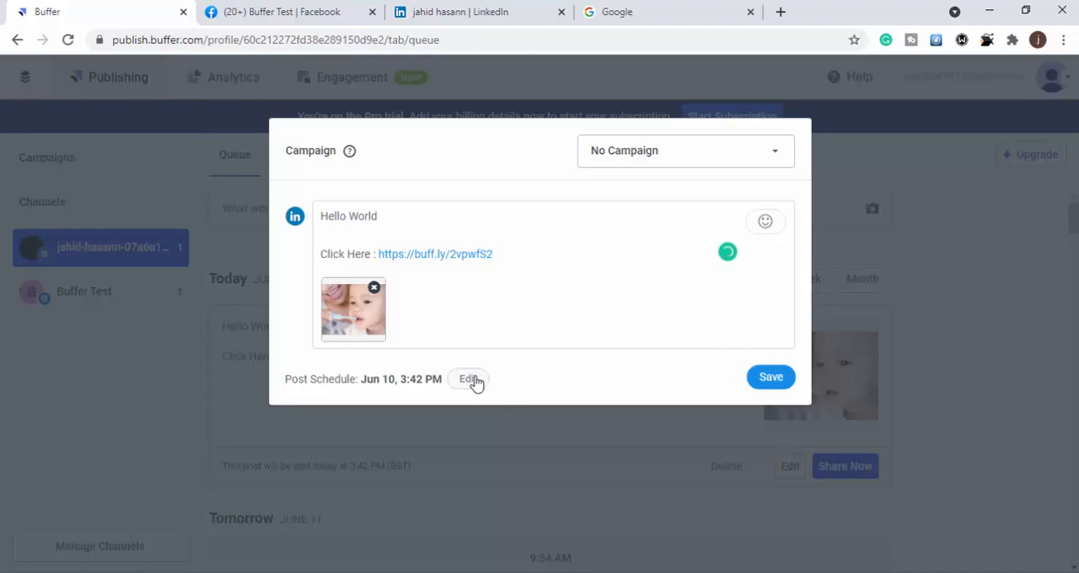
pyautogui.click(472, 381)
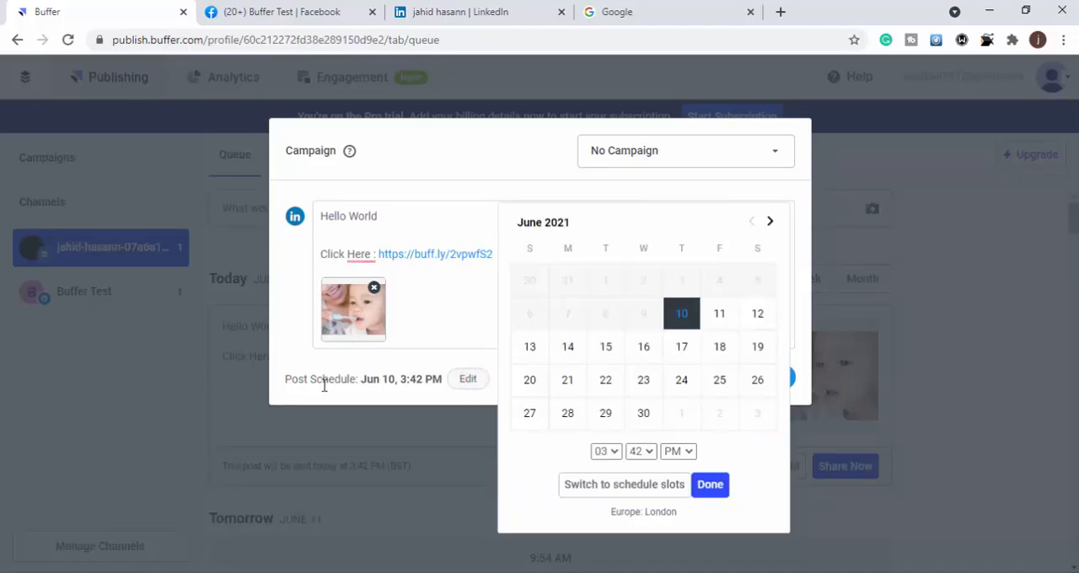
pyautogui.click(719, 317)
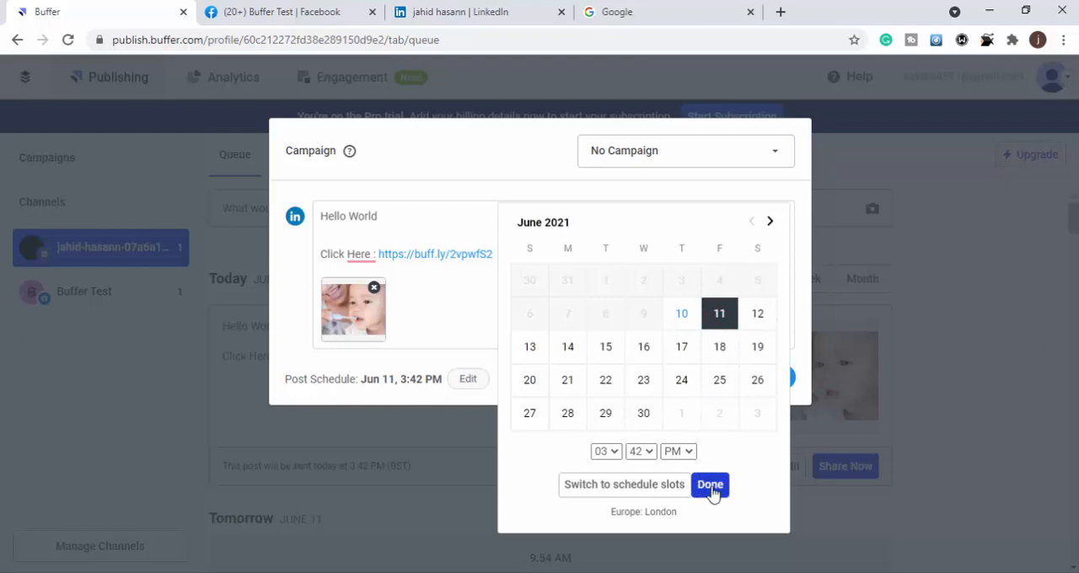
pyautogui.click(711, 487)
pyautogui.click(763, 390)
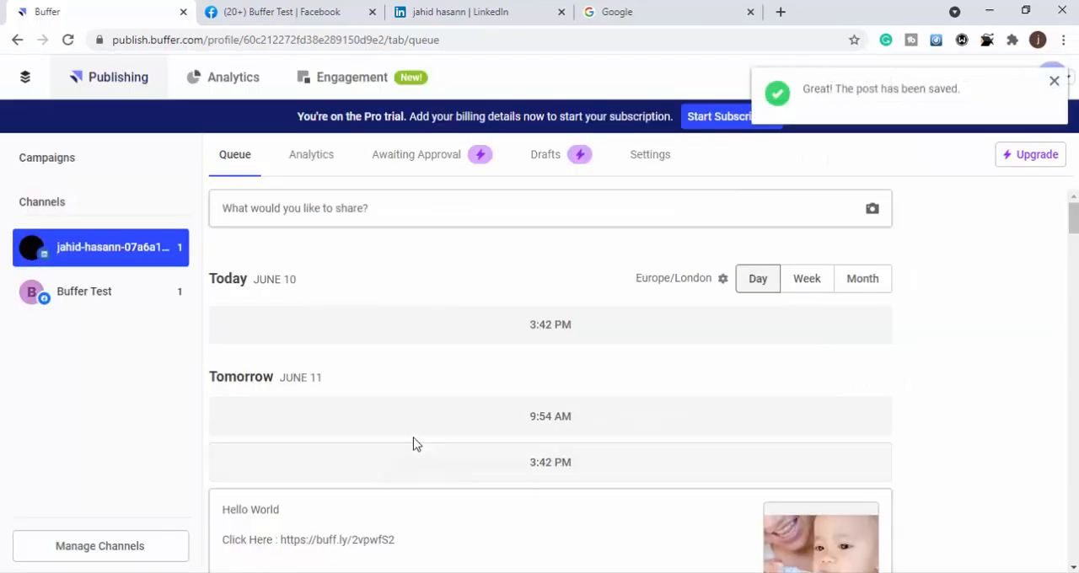
# Set the LinkedIn channel's posting-schedule timezone to Dhaka - Bangladesh
pyautogui.scroll(-5, 412, 443)
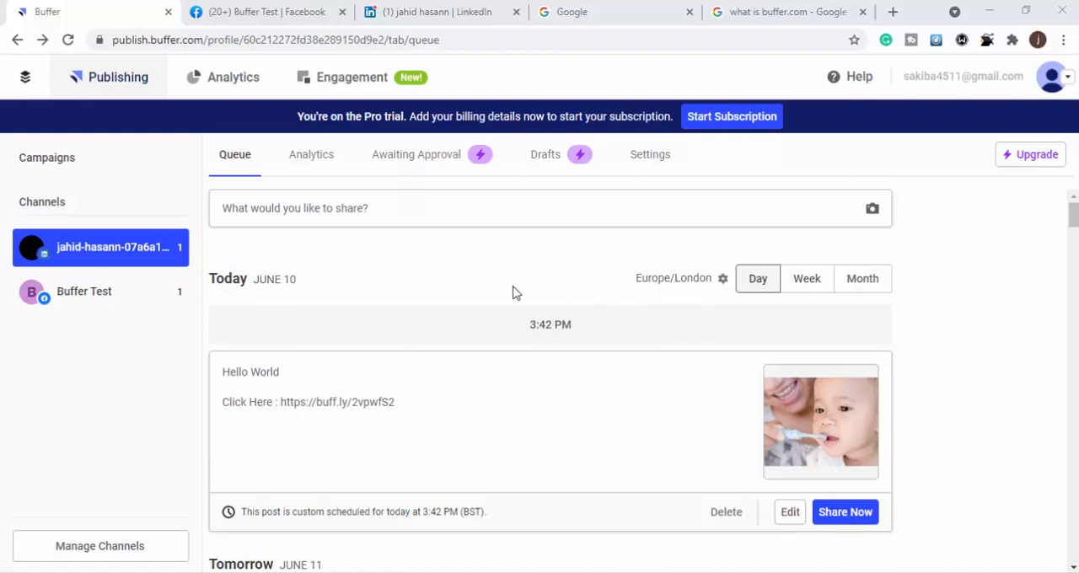
pyautogui.click(722, 281)
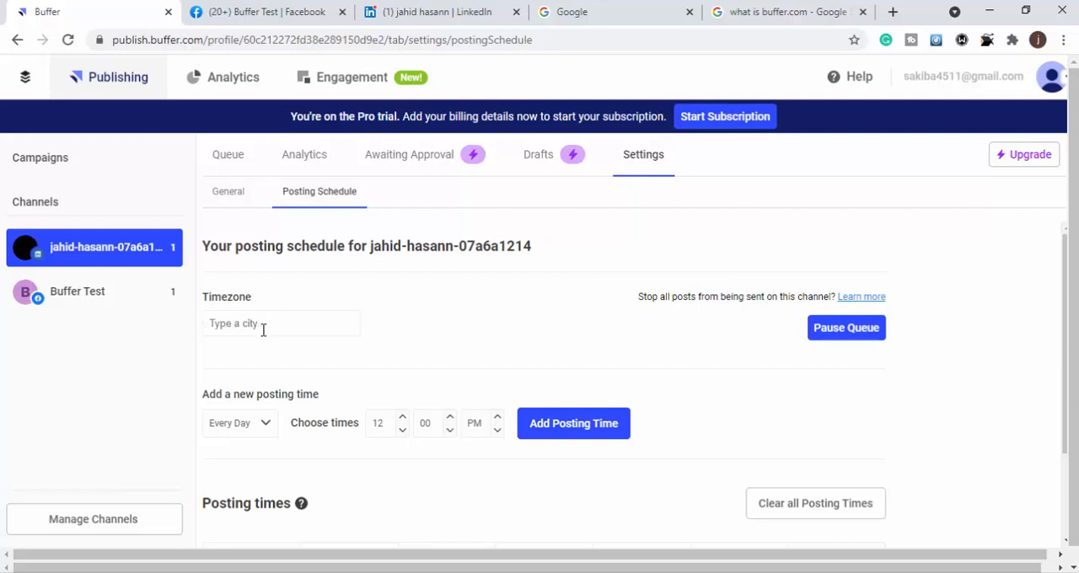
pyautogui.click(263, 327)
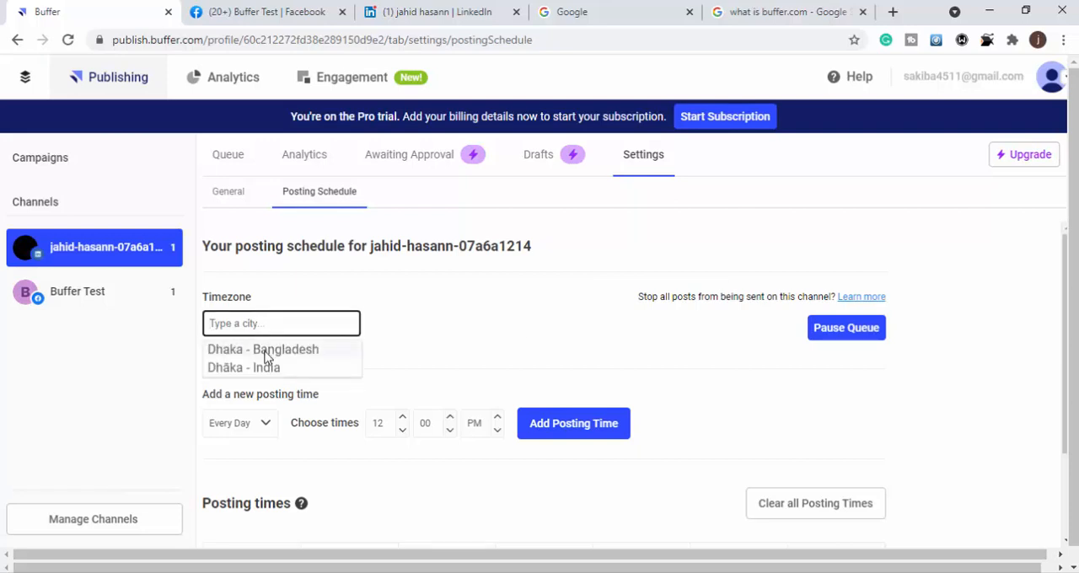
pyautogui.click(265, 352)
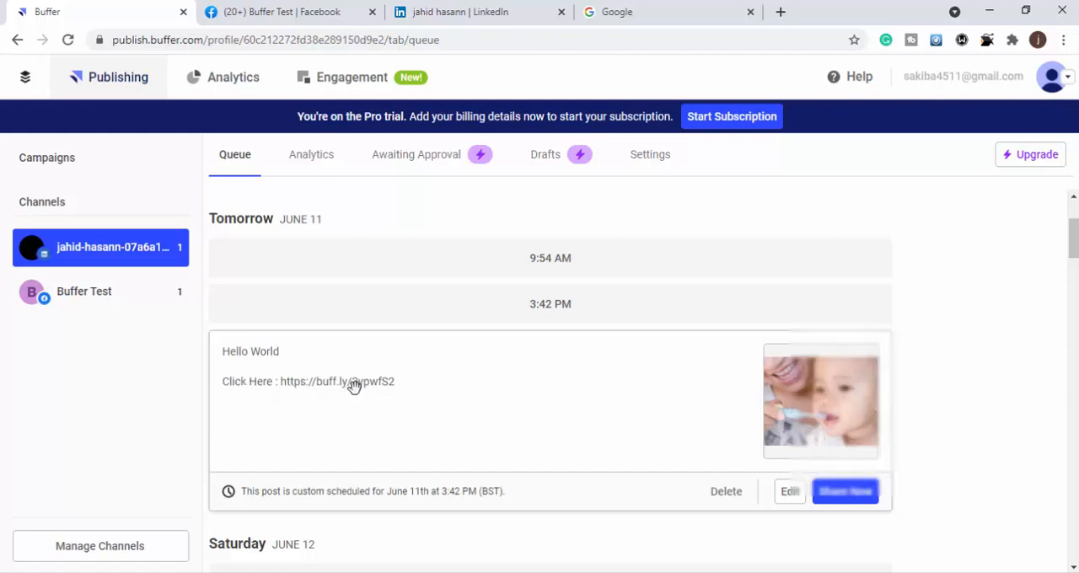
pyautogui.click(621, 14)
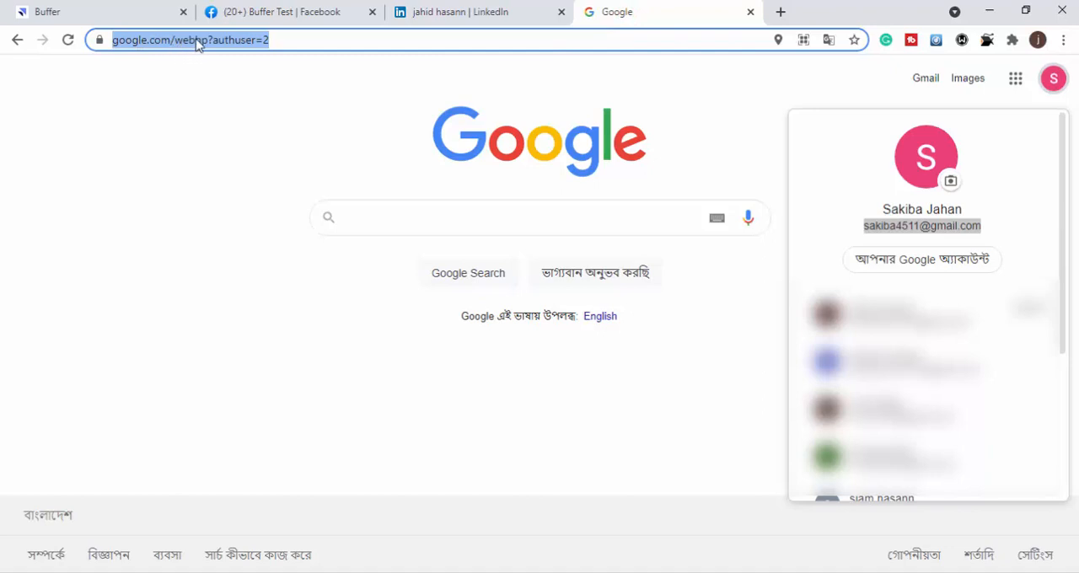
pyautogui.click(195, 127)
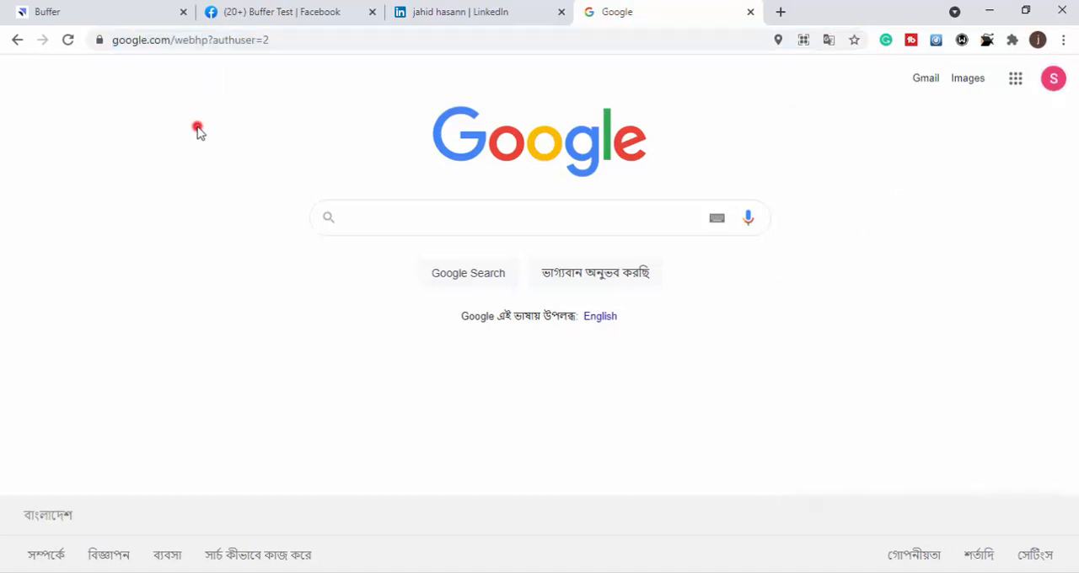
pyautogui.moveTo(305, 40); pyautogui.dragTo(114, 42)
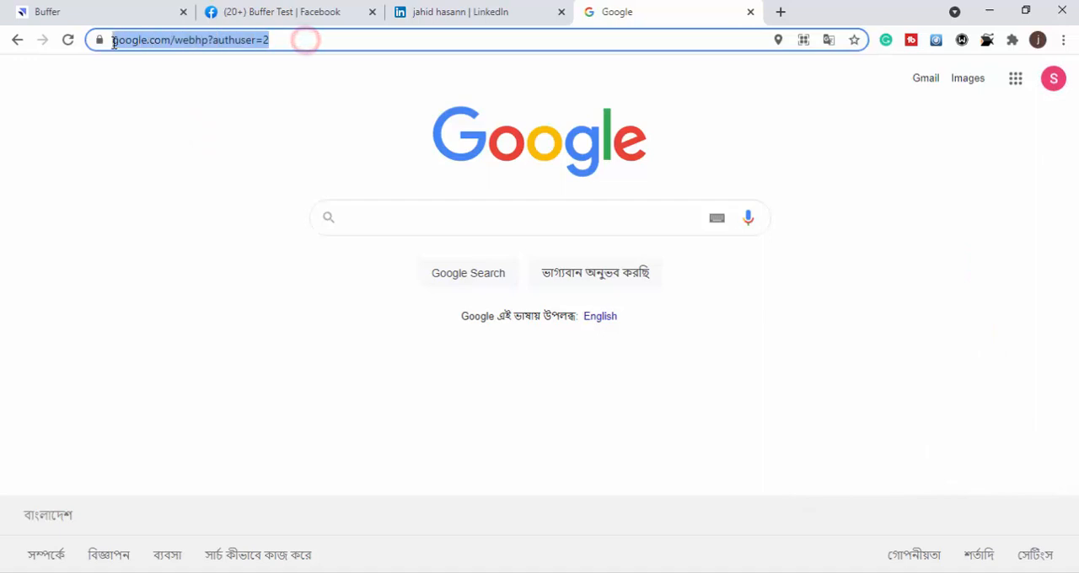
# Open the channel's general settings and read the Link Shortening section
pyautogui.click(107, 12)
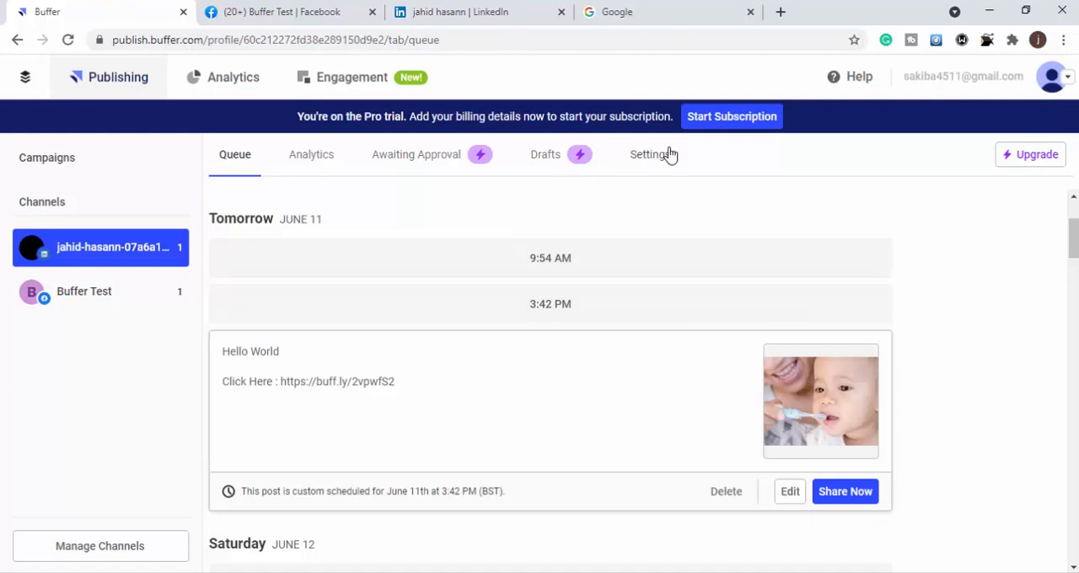
pyautogui.click(647, 167)
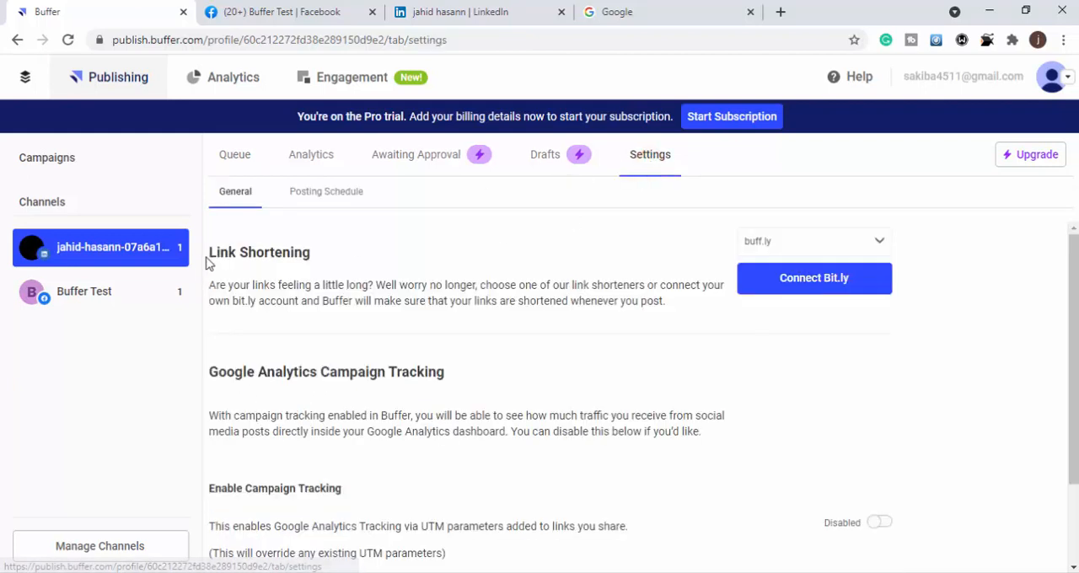
pyautogui.moveTo(207, 252); pyautogui.dragTo(289, 252)
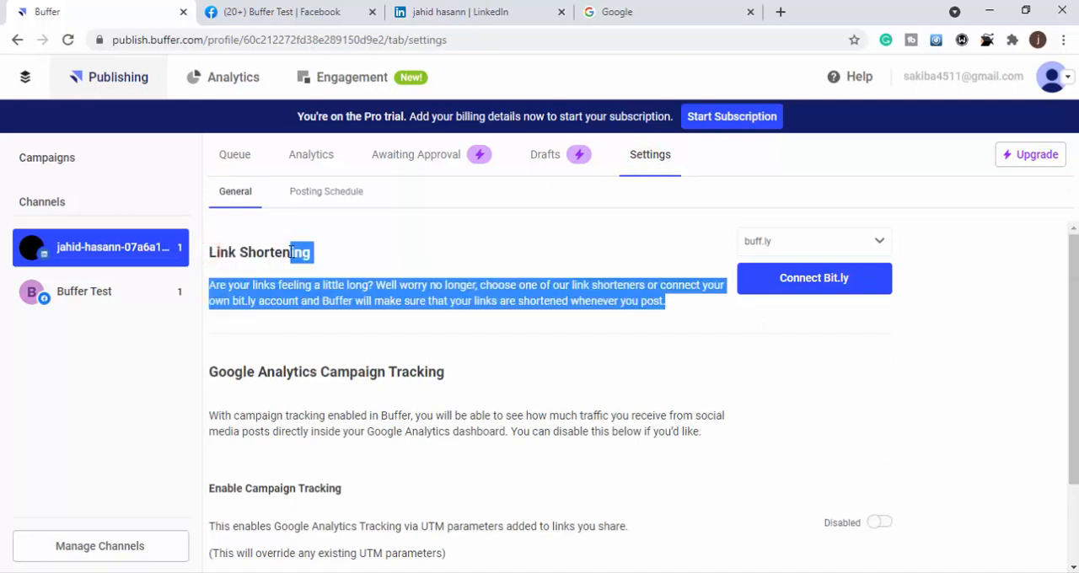
pyautogui.click(289, 252)
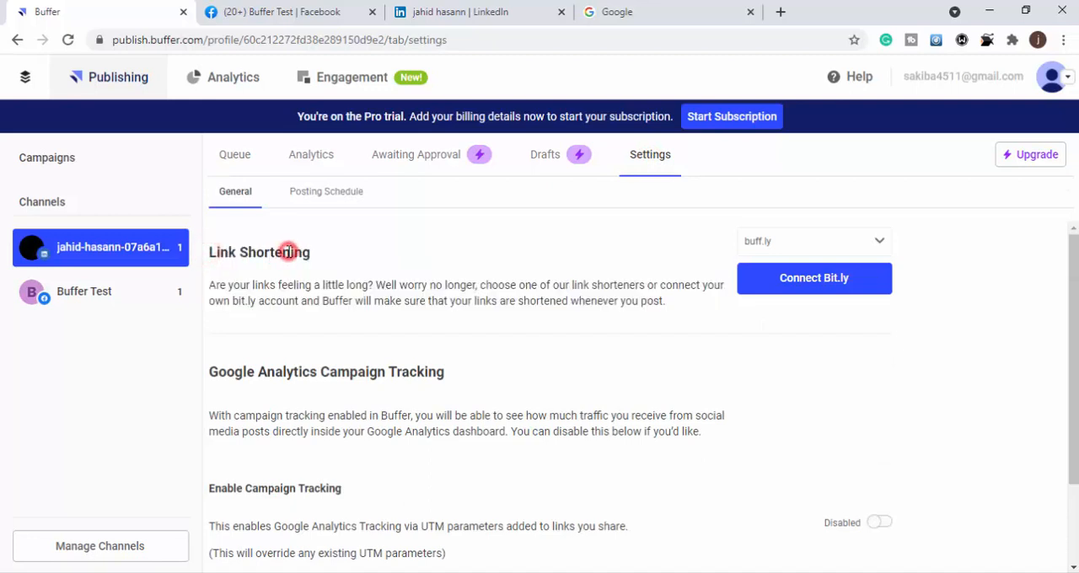
# Set the LinkedIn channel's link shortening to No Shortening and return to publishing
pyautogui.click(790, 245)
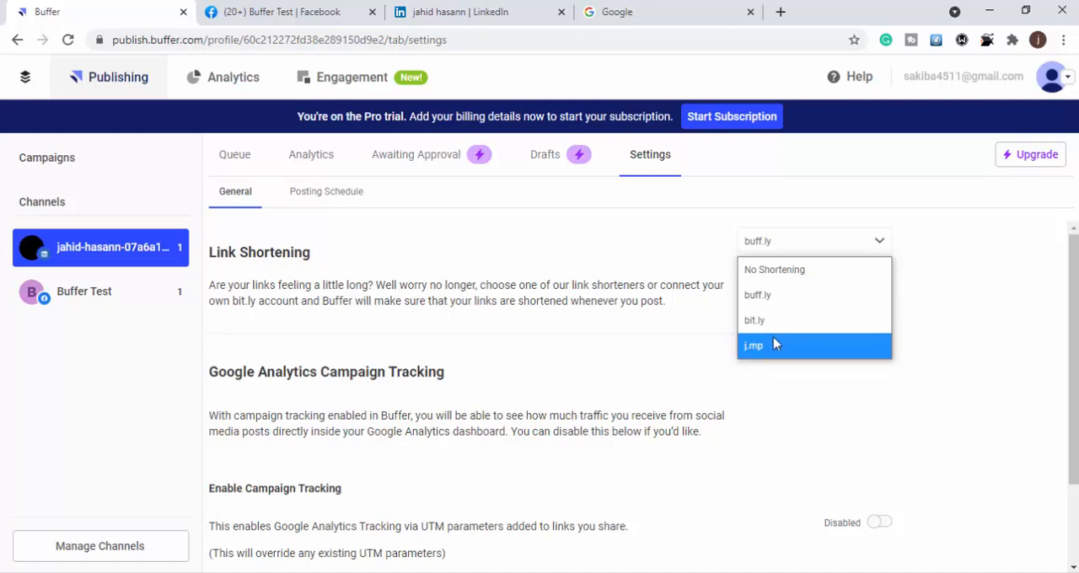
pyautogui.click(775, 269)
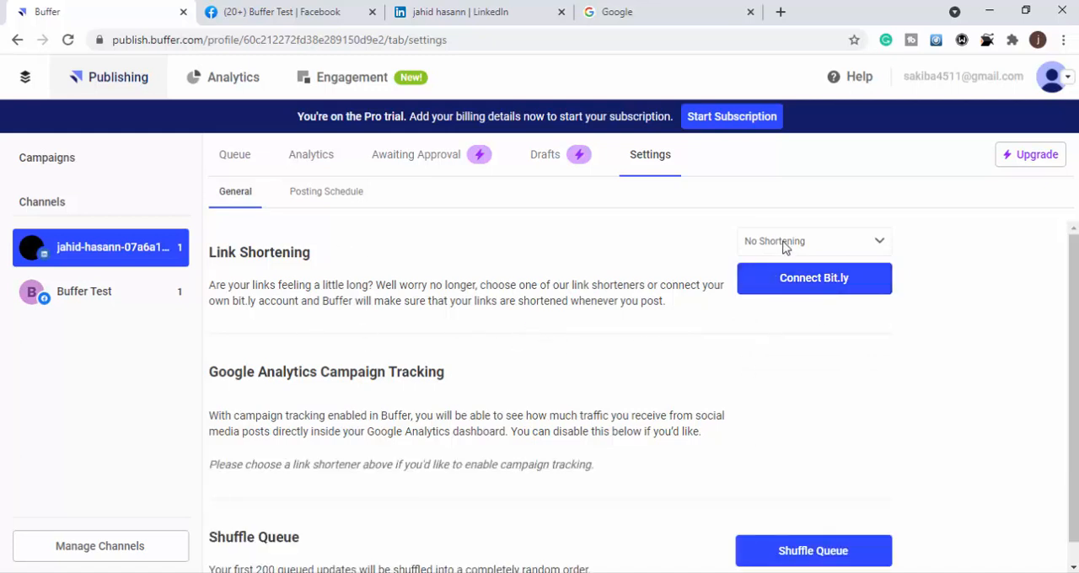
pyautogui.click(113, 79)
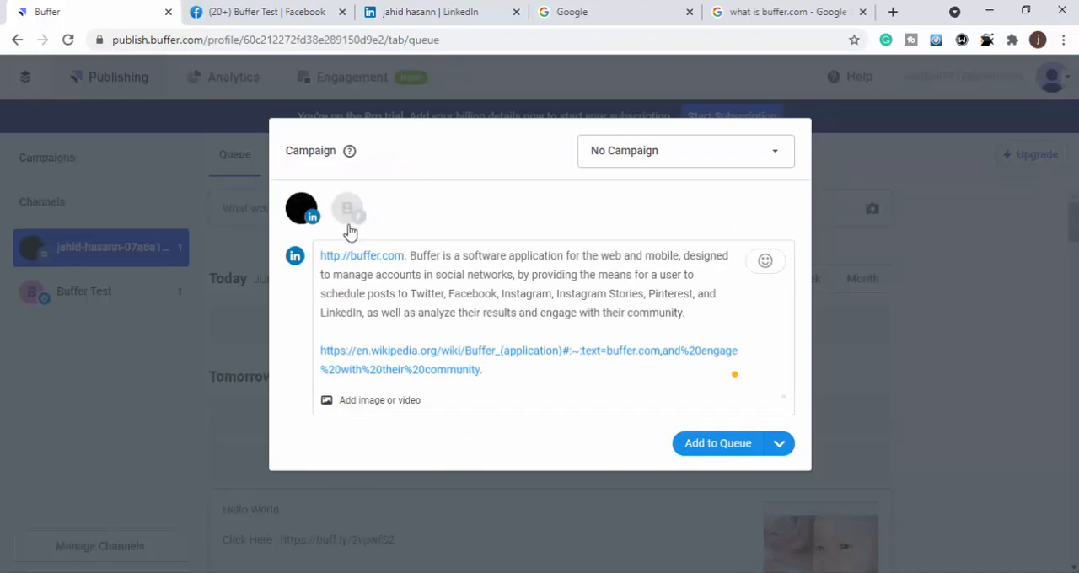
# Add the Buffer Test Facebook page as a second channel for the drafted Buffer description post
pyautogui.click(348, 213)
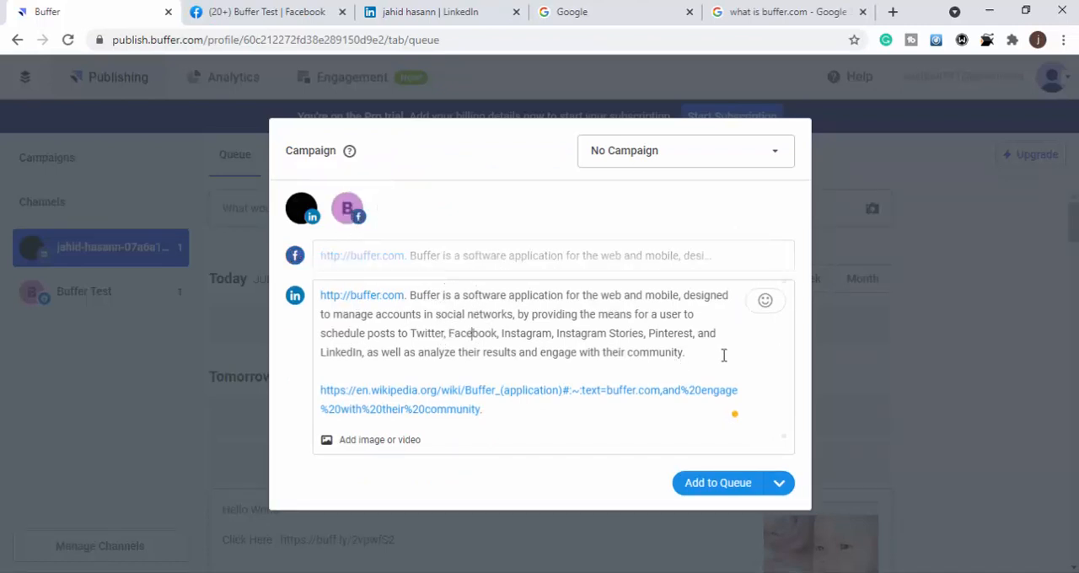
pyautogui.moveTo(732, 351); pyautogui.dragTo(330, 300)
pyautogui.moveTo(491, 399); pyautogui.dragTo(329, 377)
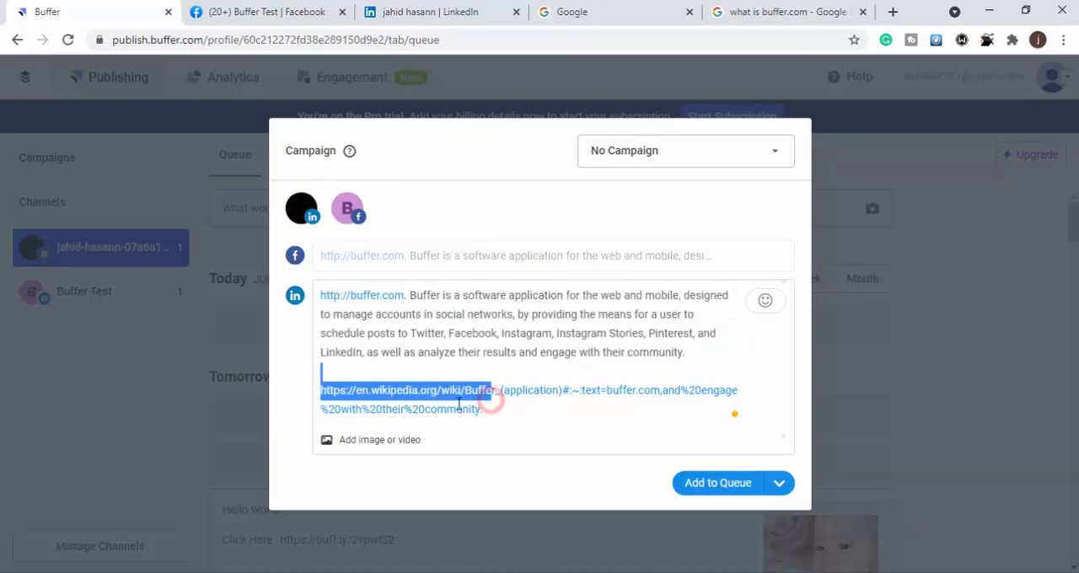
pyautogui.click(758, 12)
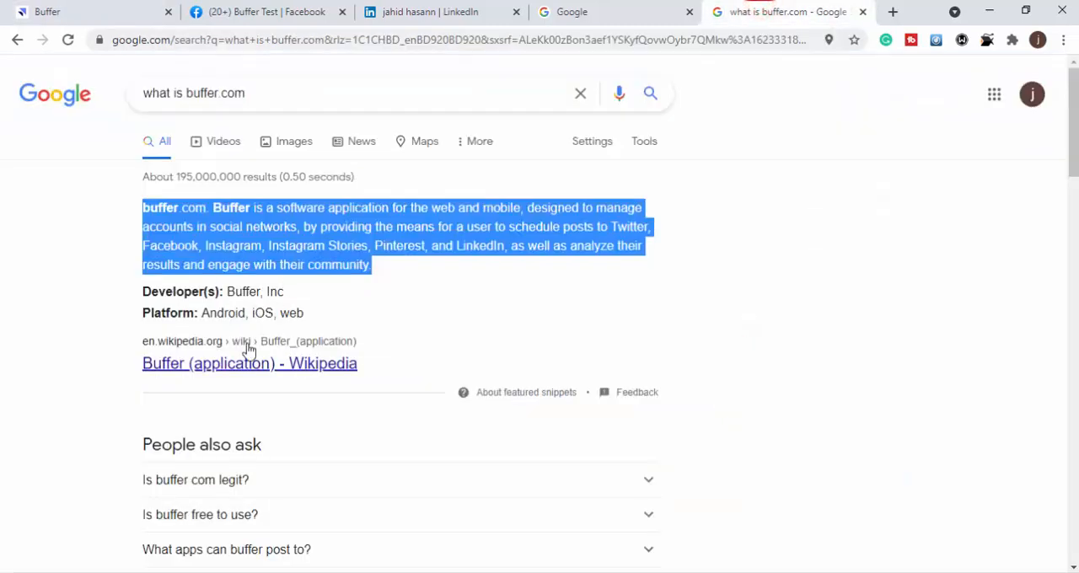
pyautogui.click(53, 12)
# Attach the suggested portrait image to the post from the suggested media
pyautogui.click(375, 440)
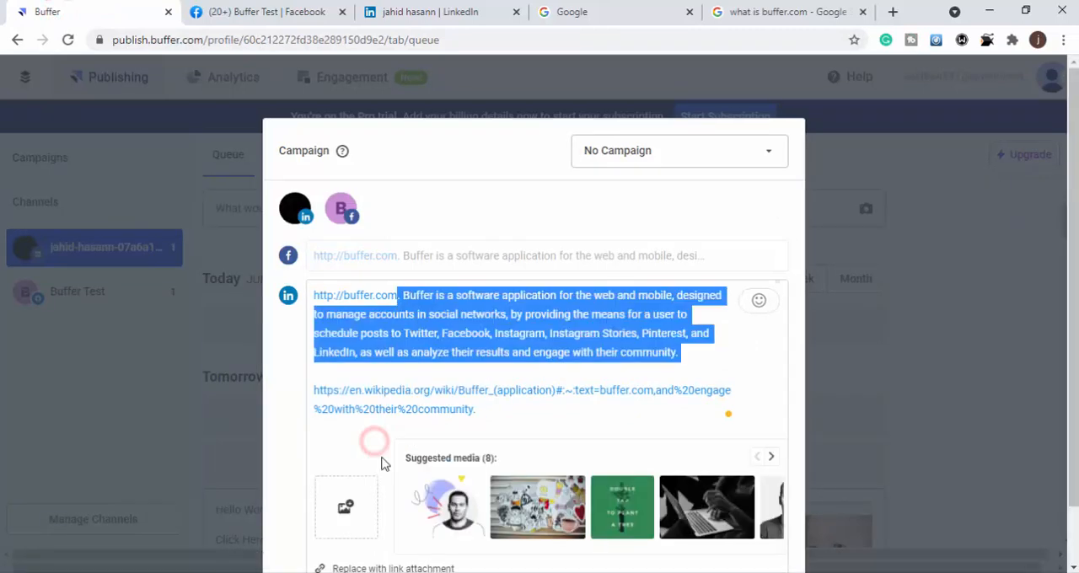
pyautogui.scroll(-1, 380, 519)
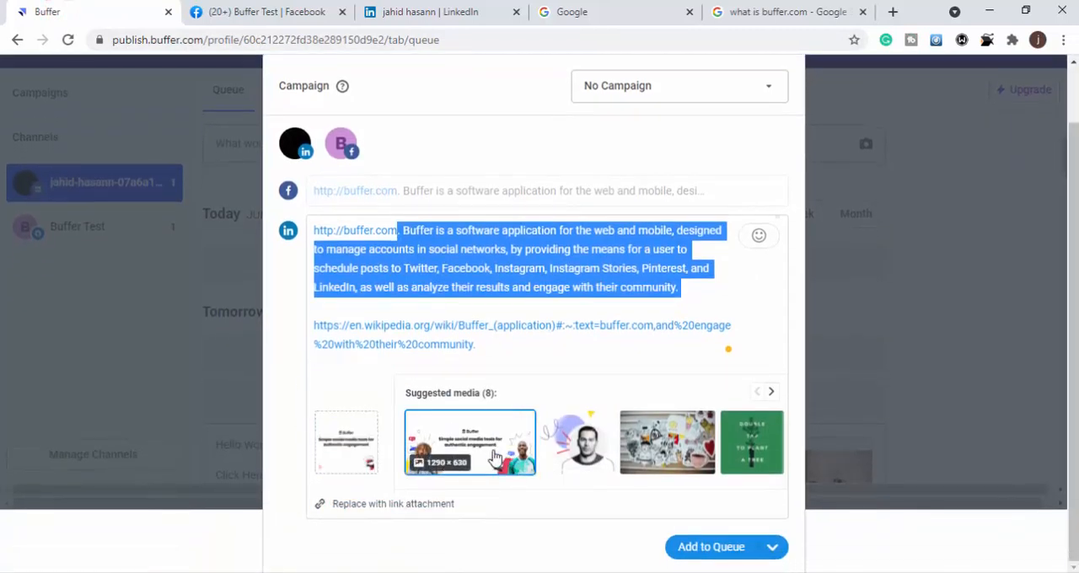
pyautogui.click(495, 456)
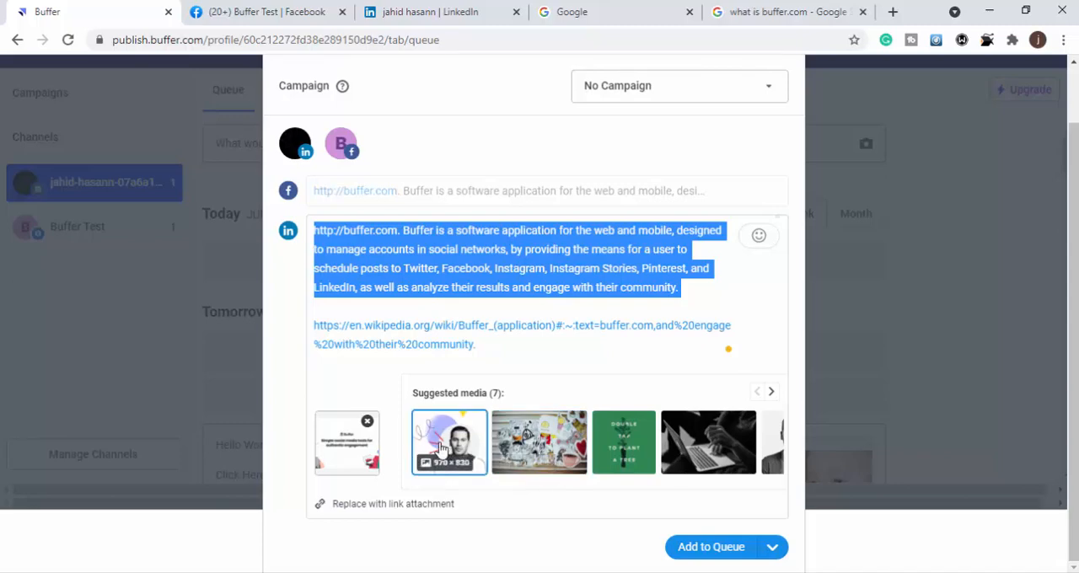
pyautogui.click(460, 444)
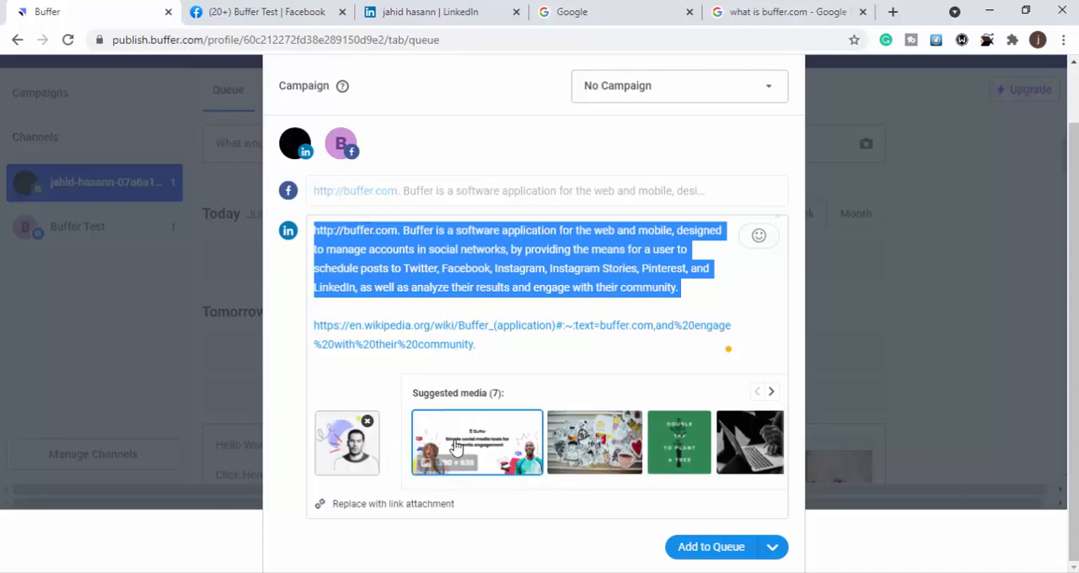
# Schedule the post for June 13 at 05:30 PM and check it in the queue
pyautogui.click(774, 553)
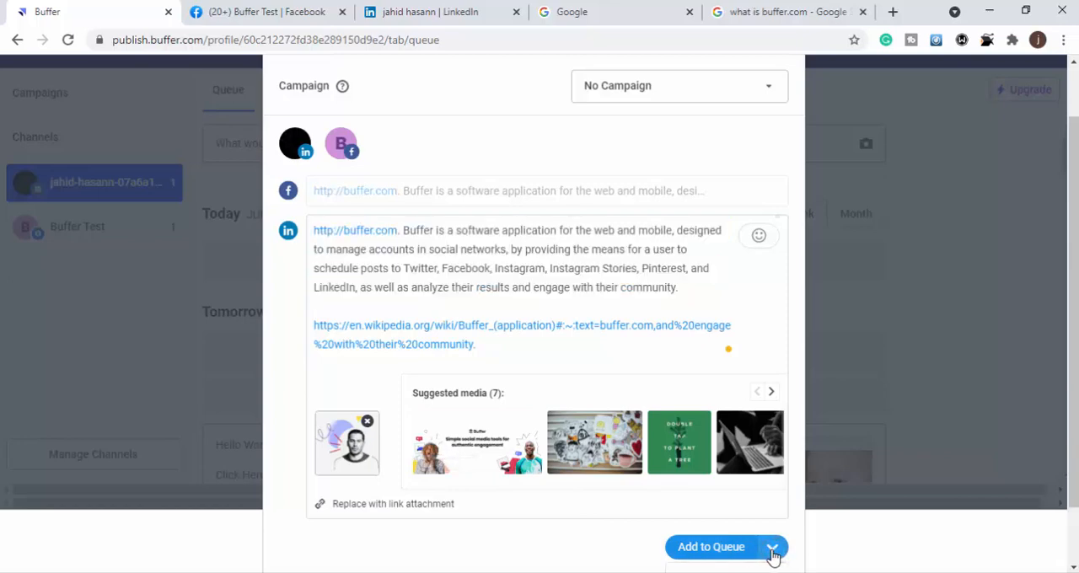
pyautogui.scroll(-1, 774, 553)
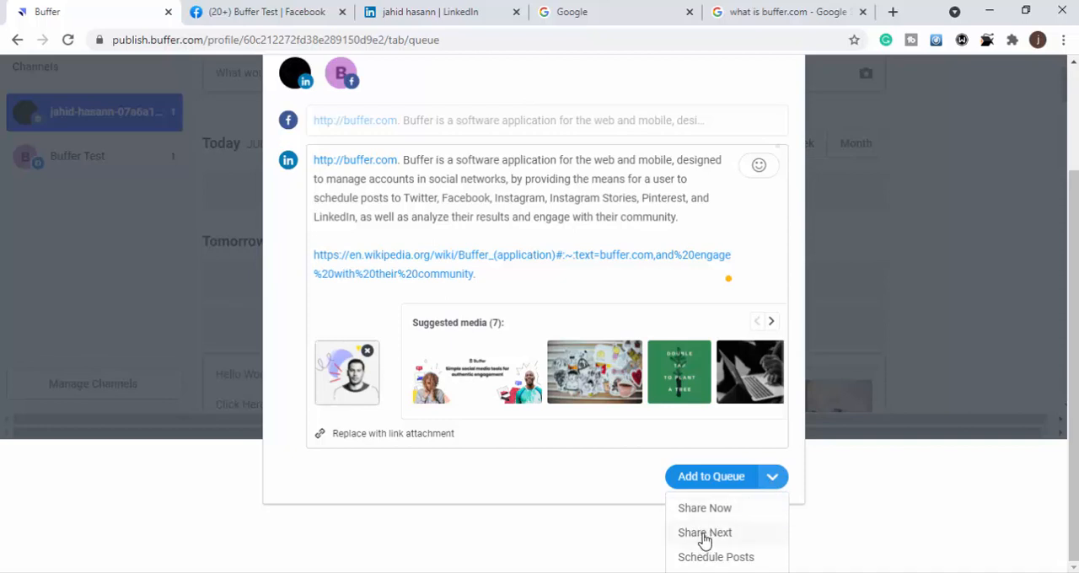
pyautogui.click(713, 558)
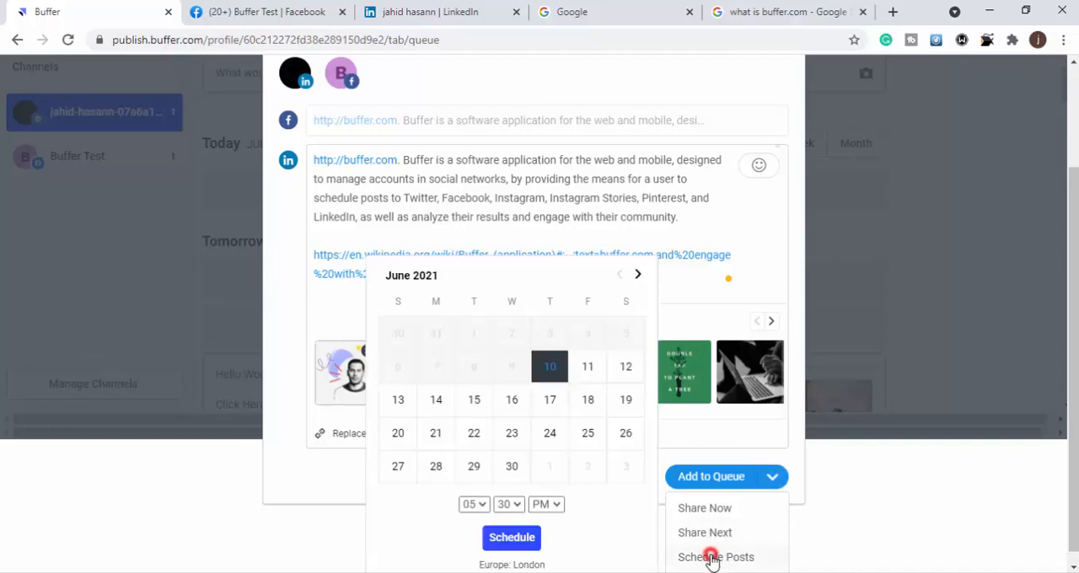
pyautogui.click(401, 411)
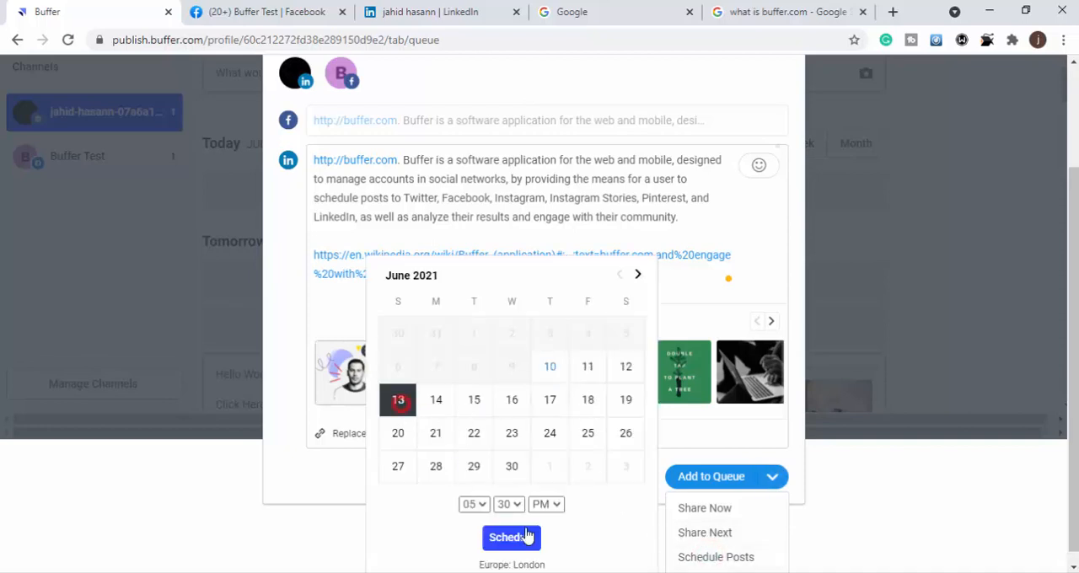
pyautogui.click(511, 542)
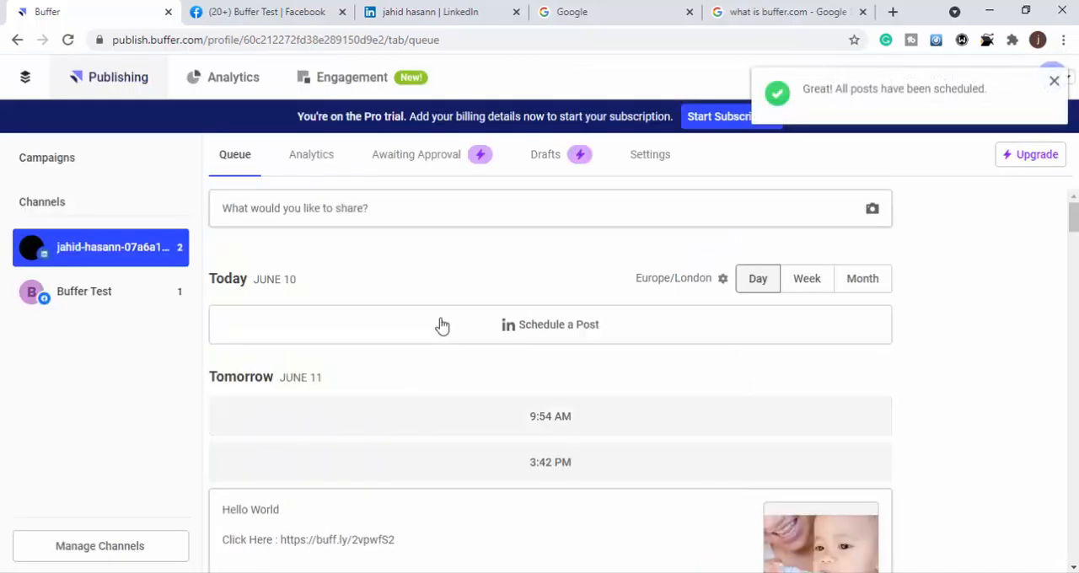
pyautogui.scroll(-5, 443, 320)
pyautogui.scroll(-2, 444, 330)
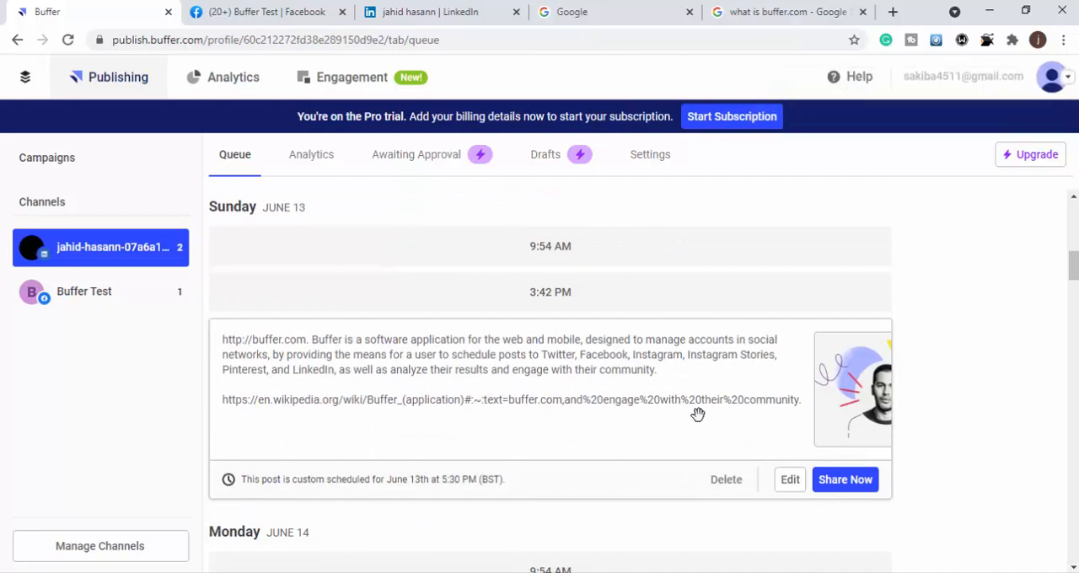
pyautogui.click(650, 161)
pyautogui.click(785, 244)
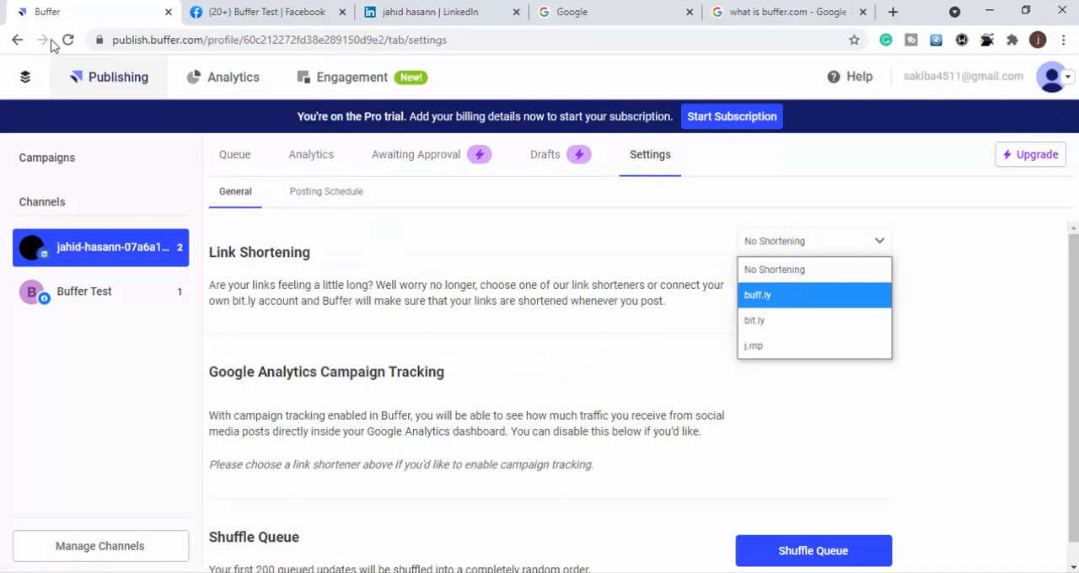
pyautogui.click(19, 42)
pyautogui.click(18, 40)
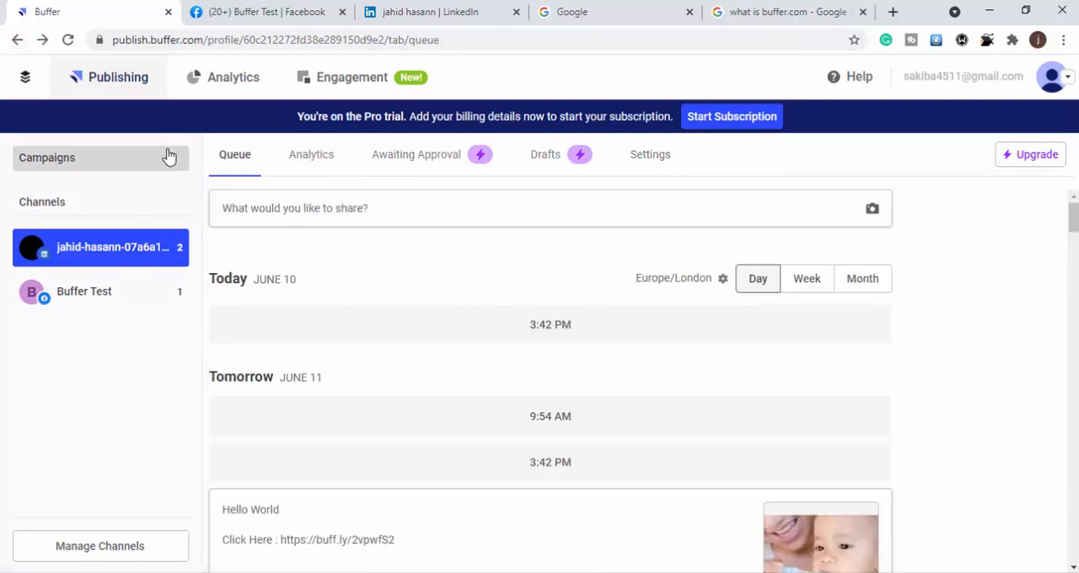
# Customize the new Buffer description post for each network and share it immediately to both channels
pyautogui.click(313, 17)
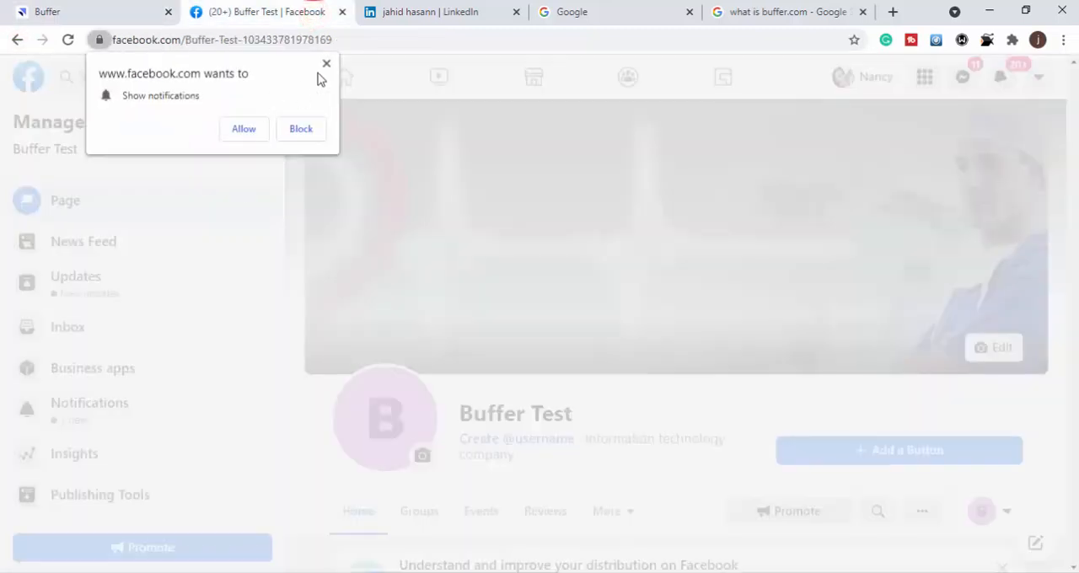
pyautogui.click(117, 13)
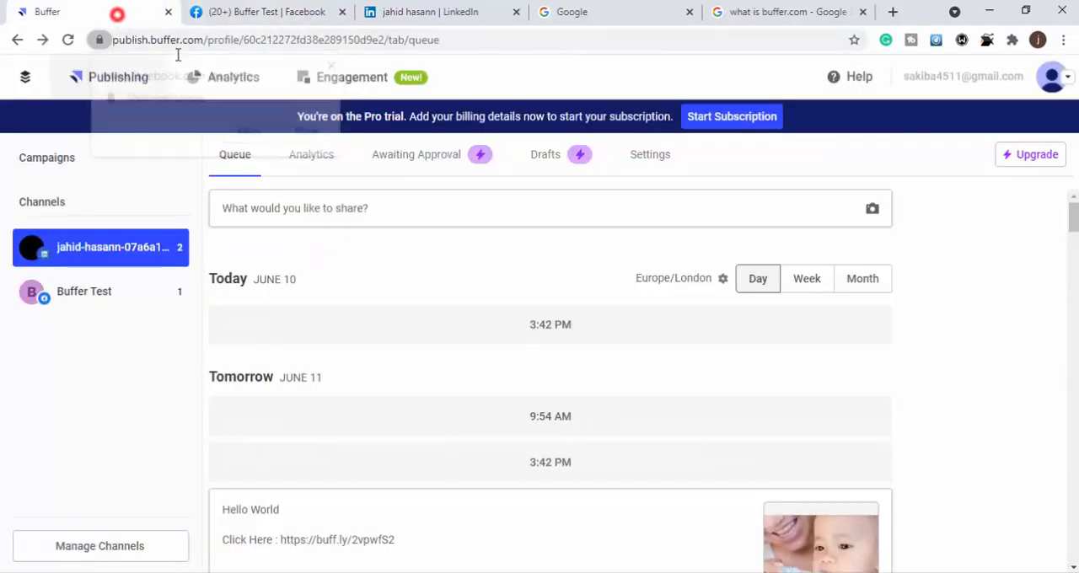
pyautogui.scroll(-5, 413, 362)
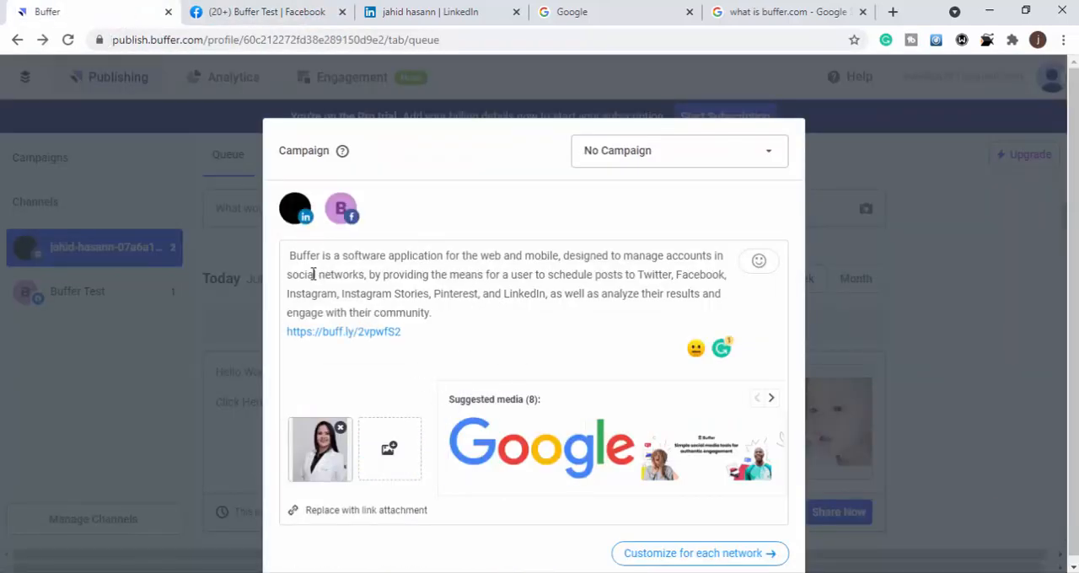
pyautogui.scroll(-1, 417, 362)
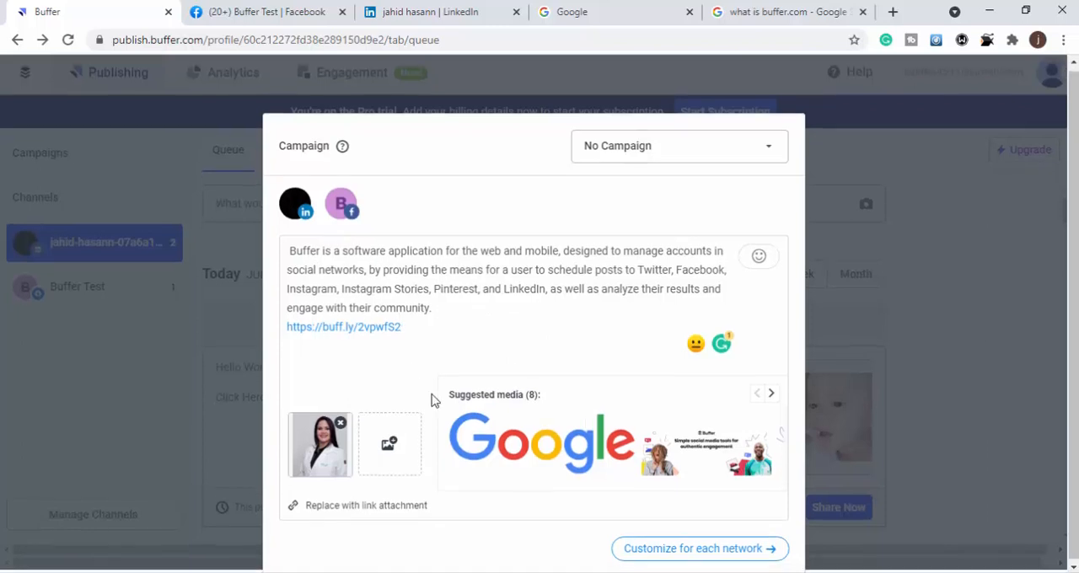
pyautogui.click(731, 548)
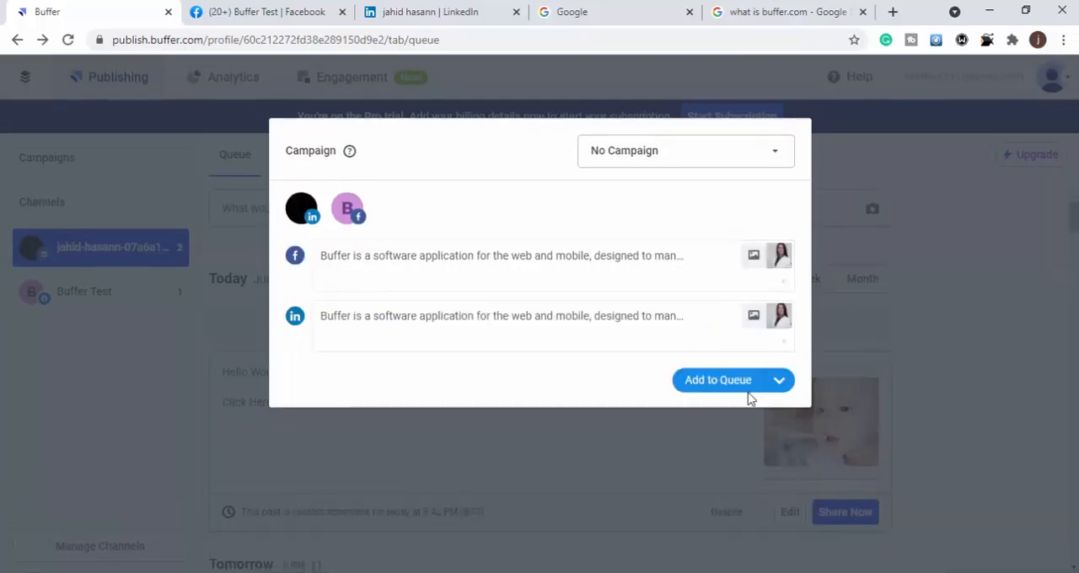
pyautogui.click(781, 385)
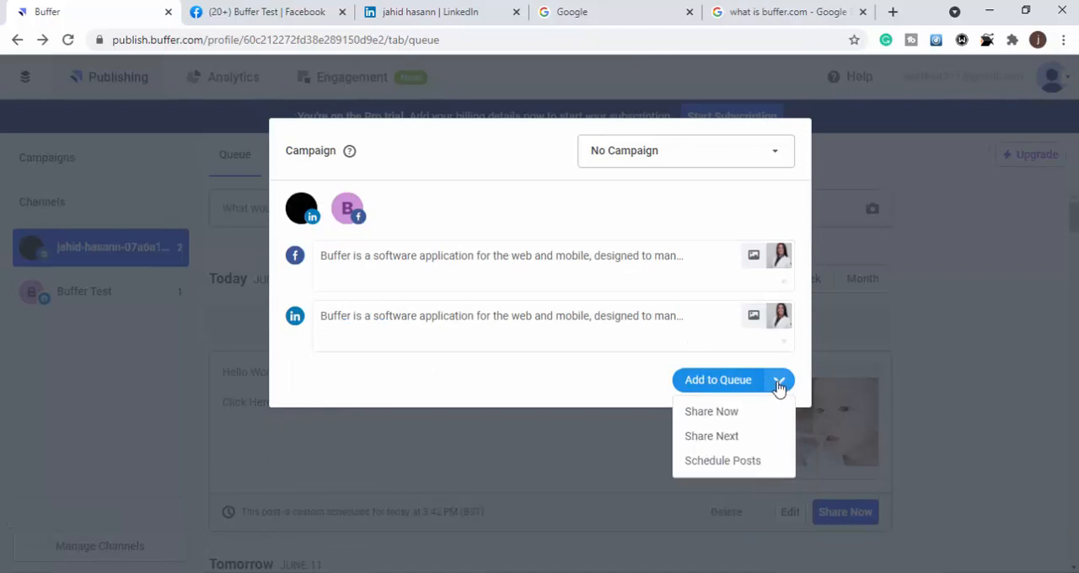
pyautogui.click(728, 417)
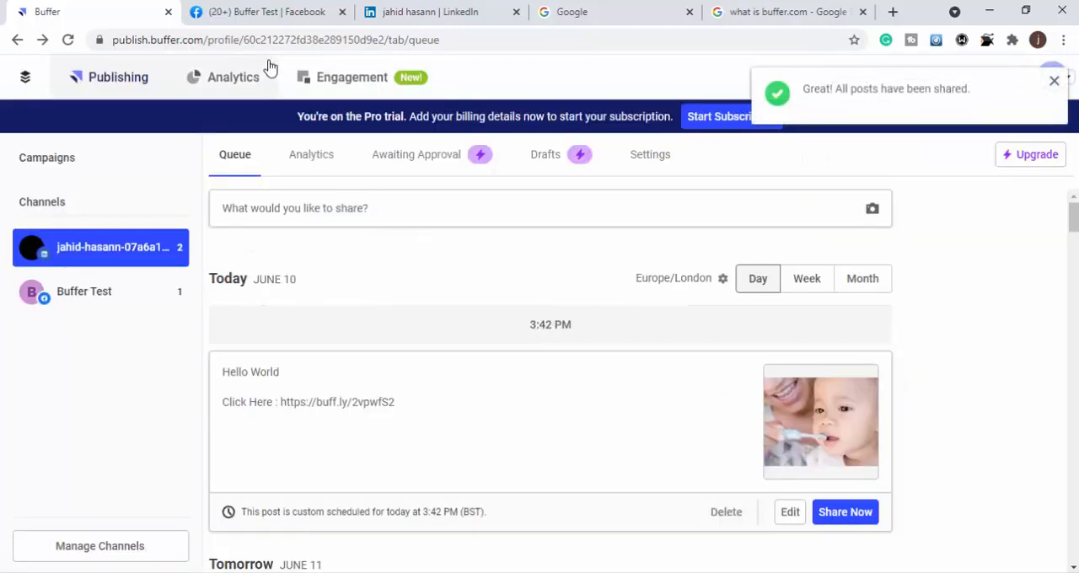
# Allow browser notifications for Facebook and reload the Buffer Test page
pyautogui.click(272, 12)
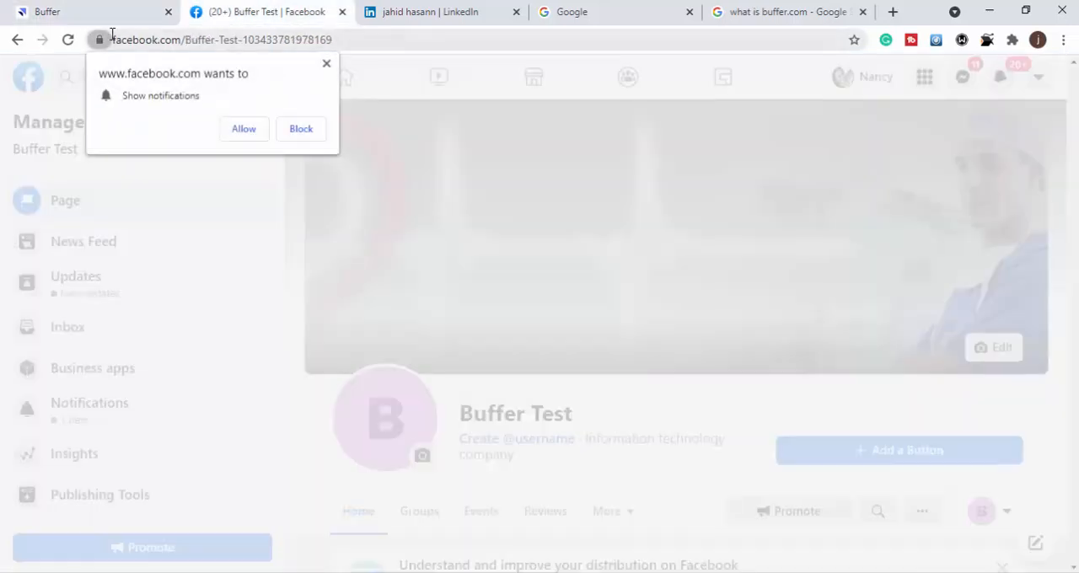
pyautogui.click(242, 129)
pyautogui.click(67, 40)
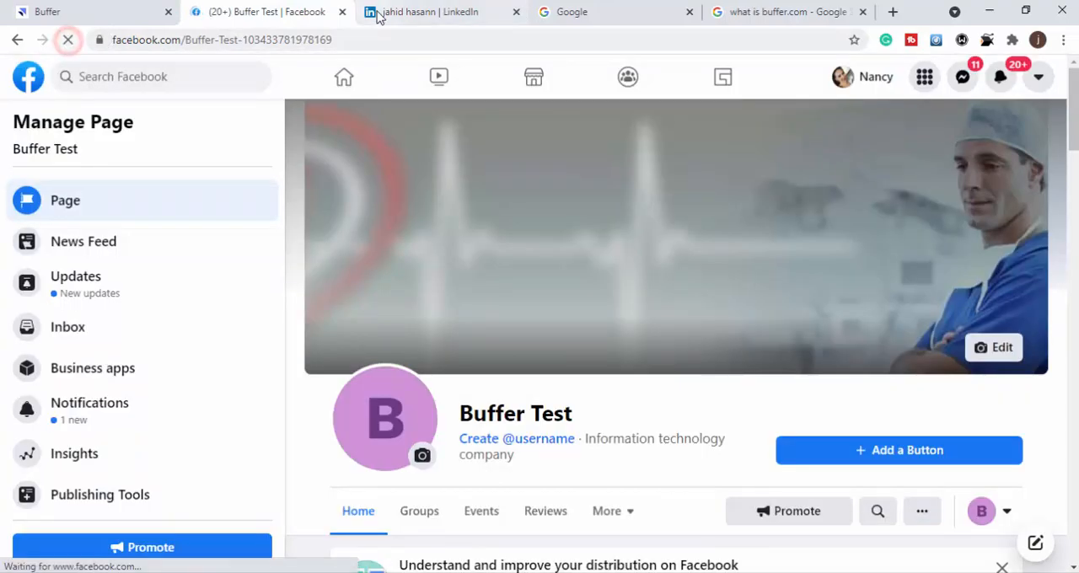
# Reload the LinkedIn profile and review the newly shared post on the Buffer Test Facebook page
pyautogui.click(379, 12)
pyautogui.click(68, 40)
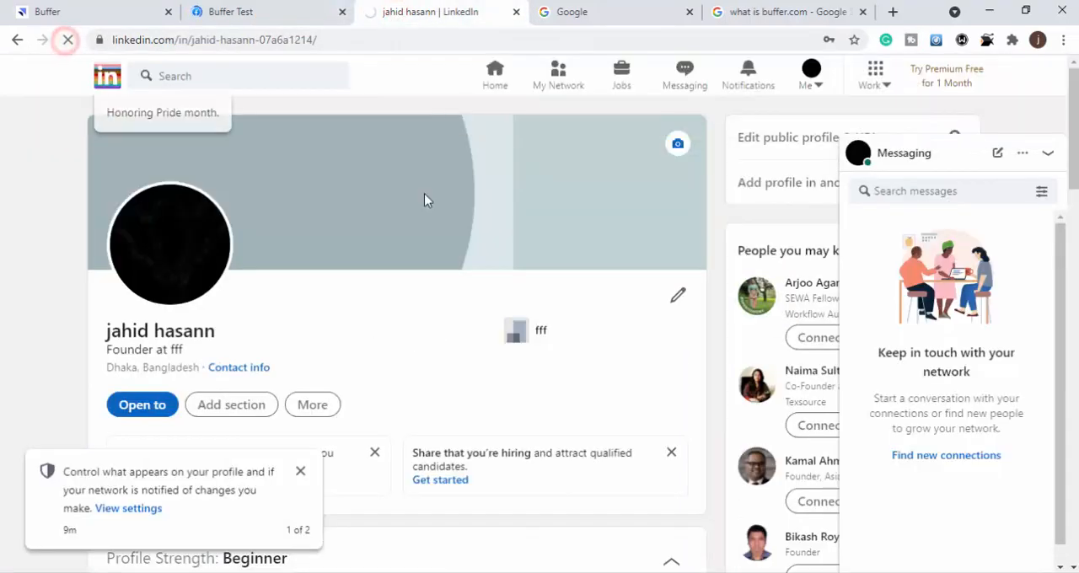
pyautogui.scroll(-3, 433, 255)
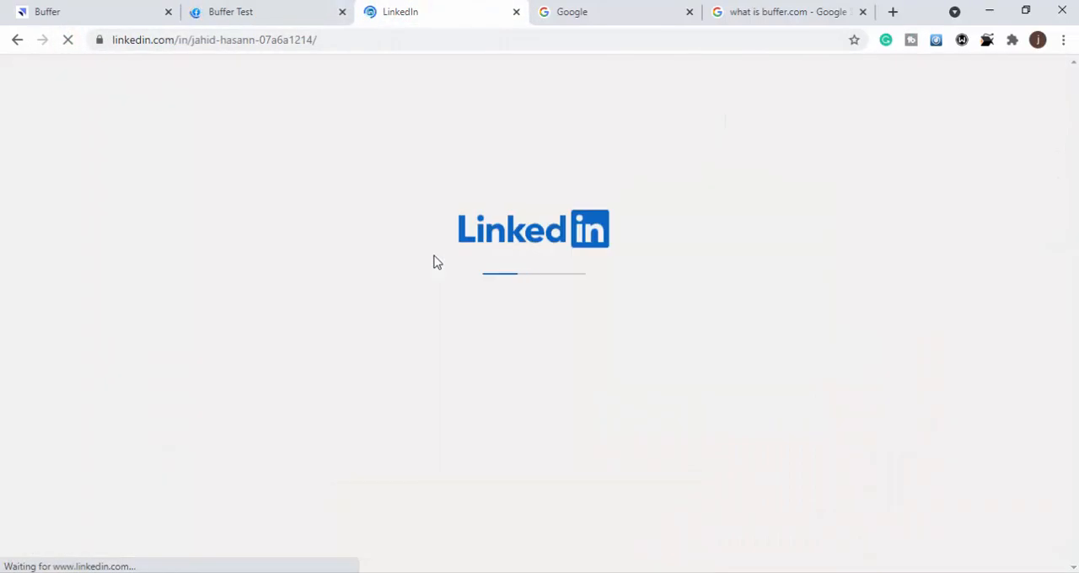
pyautogui.click(255, 12)
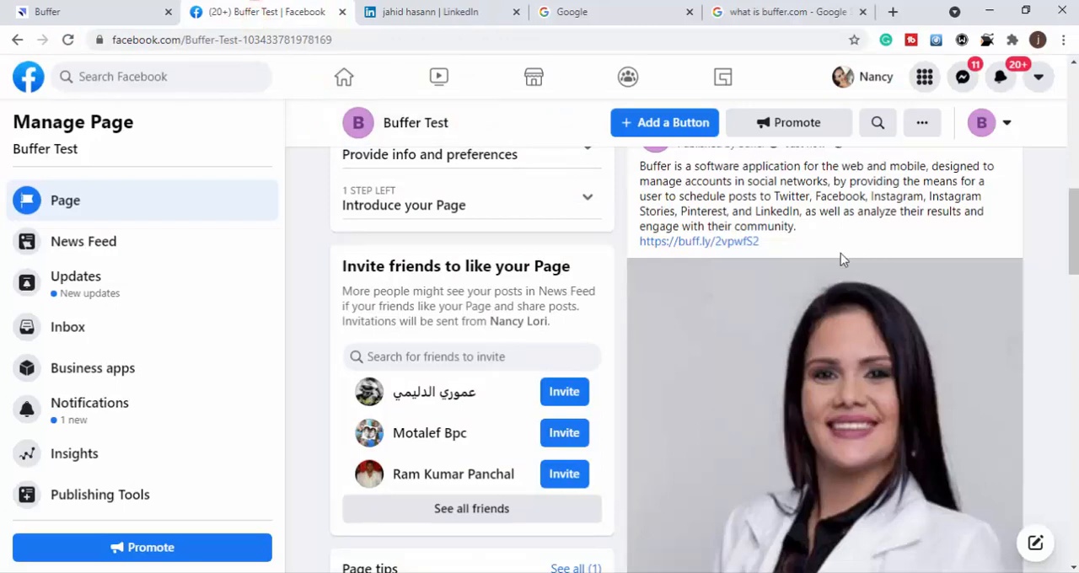
pyautogui.scroll(2, 841, 260)
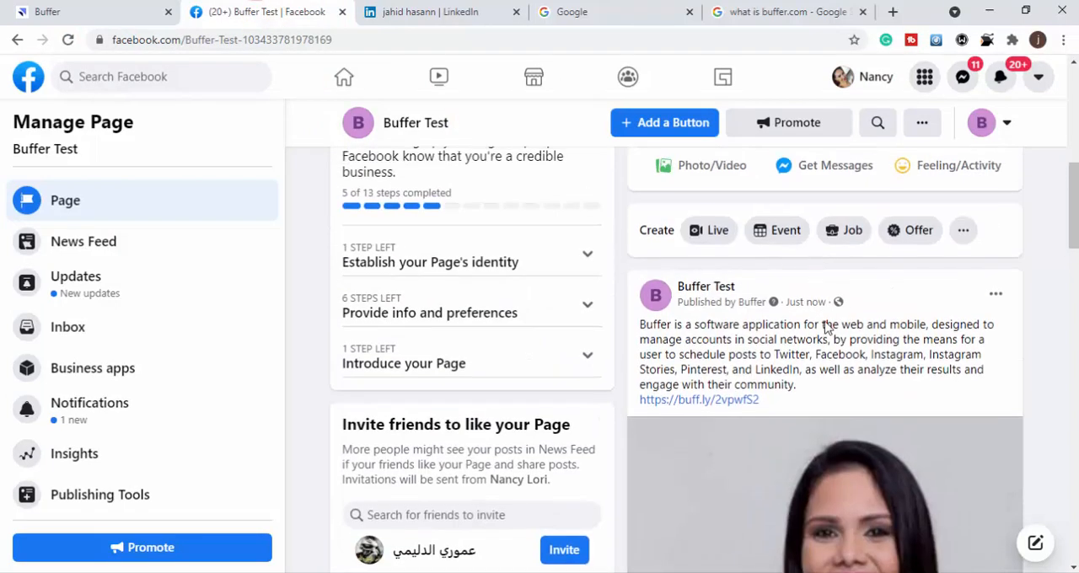
pyautogui.scroll(-2, 831, 373)
# Review the shared post in the LinkedIn profile's Activity section
pyautogui.click(433, 12)
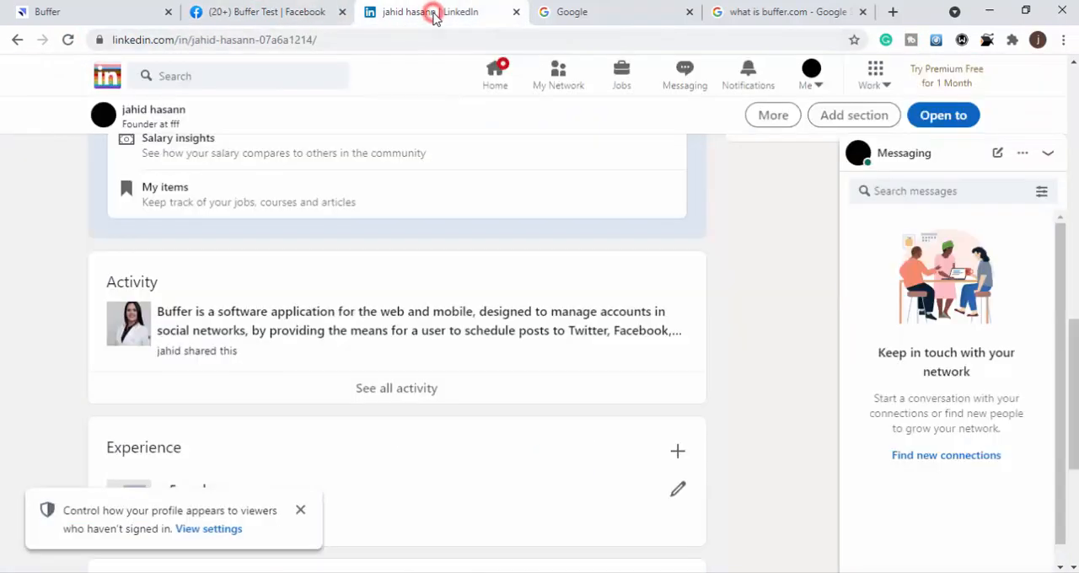
pyautogui.scroll(2, 232, 298)
pyautogui.scroll(-2, 180, 375)
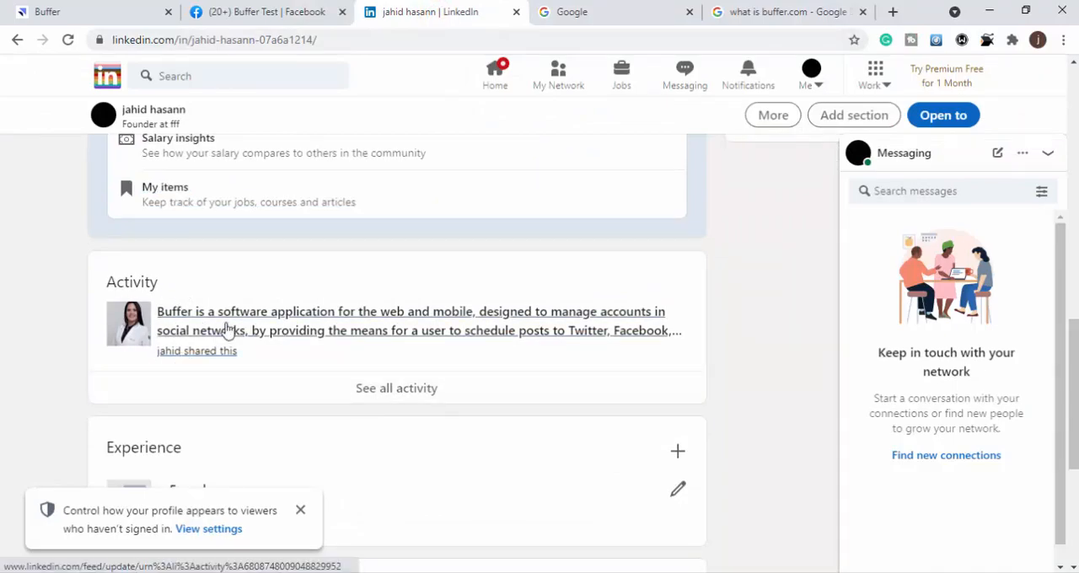